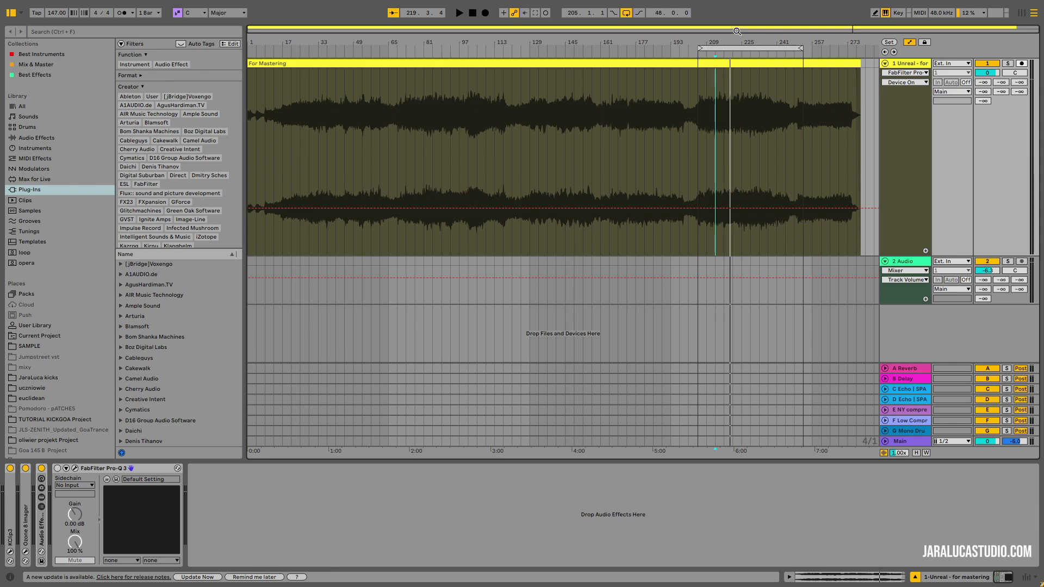
Step: Play the mastering track from bar 205, add the SPAN analyzer, inspect its spectrum, and close its window after stopping playback
{"action": "left_click", "coordinate": [697, 76]}
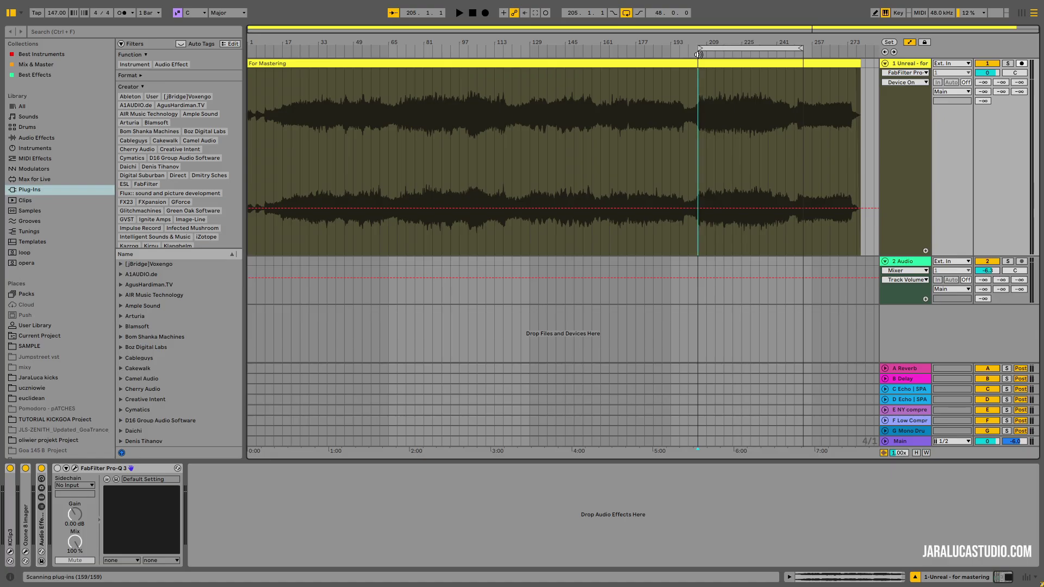
{"action": "key", "text": "space"}
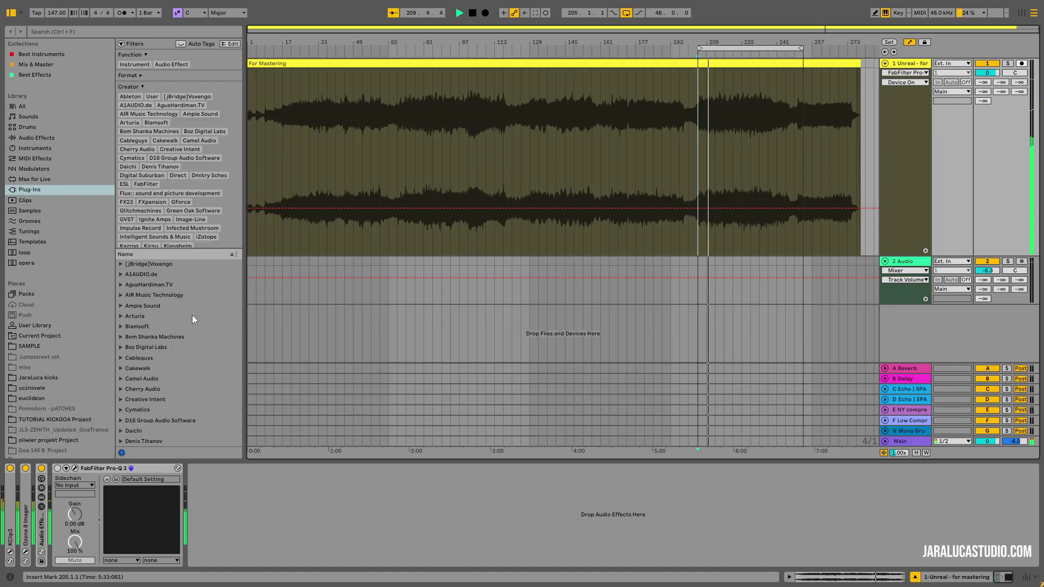
{"action": "left_click", "coordinate": [44, 31]}
{"action": "type", "text": "span"}
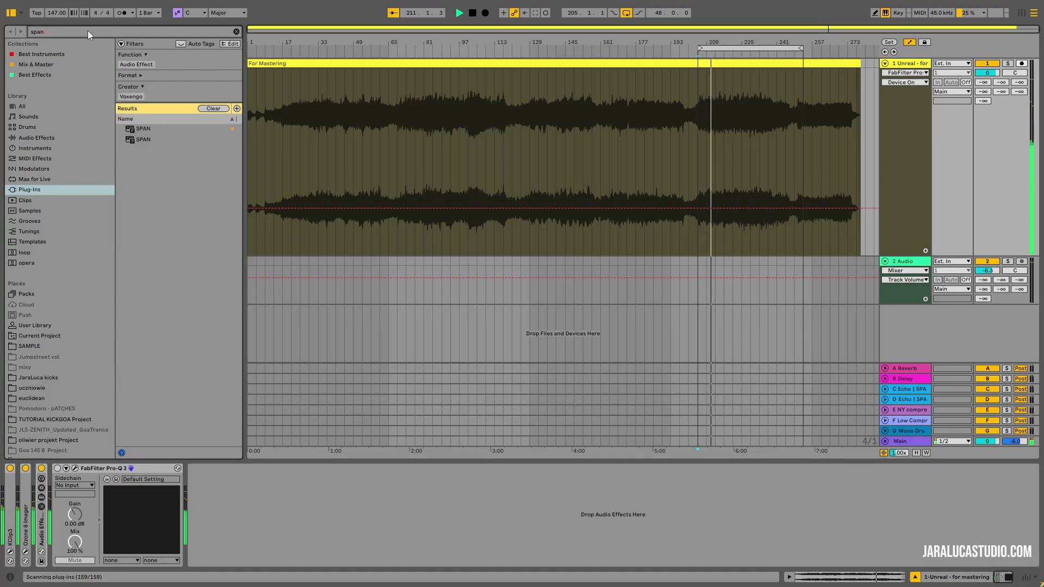
{"action": "double_click", "coordinate": [142, 139]}
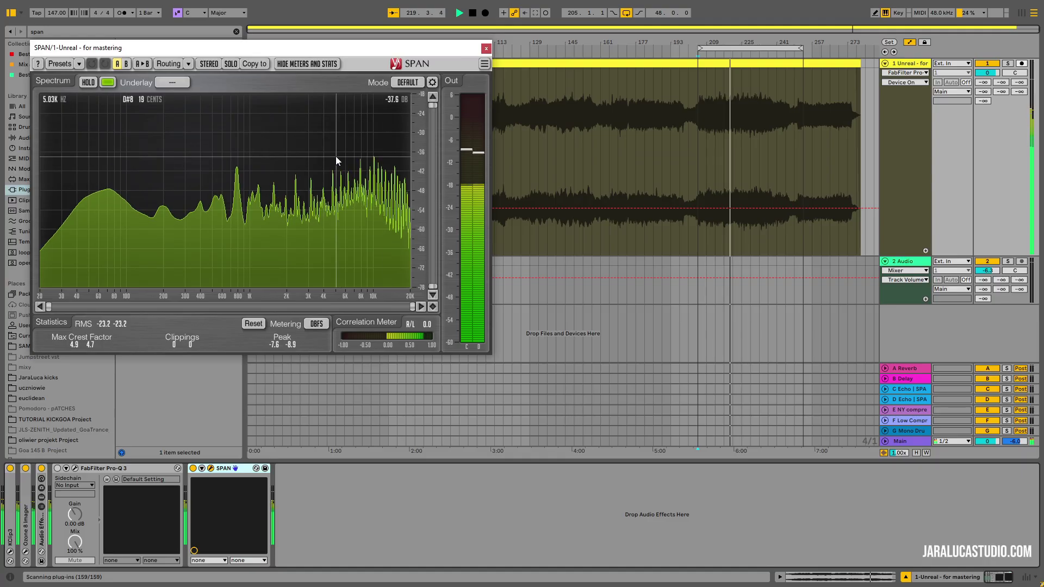
{"action": "key", "text": "space"}
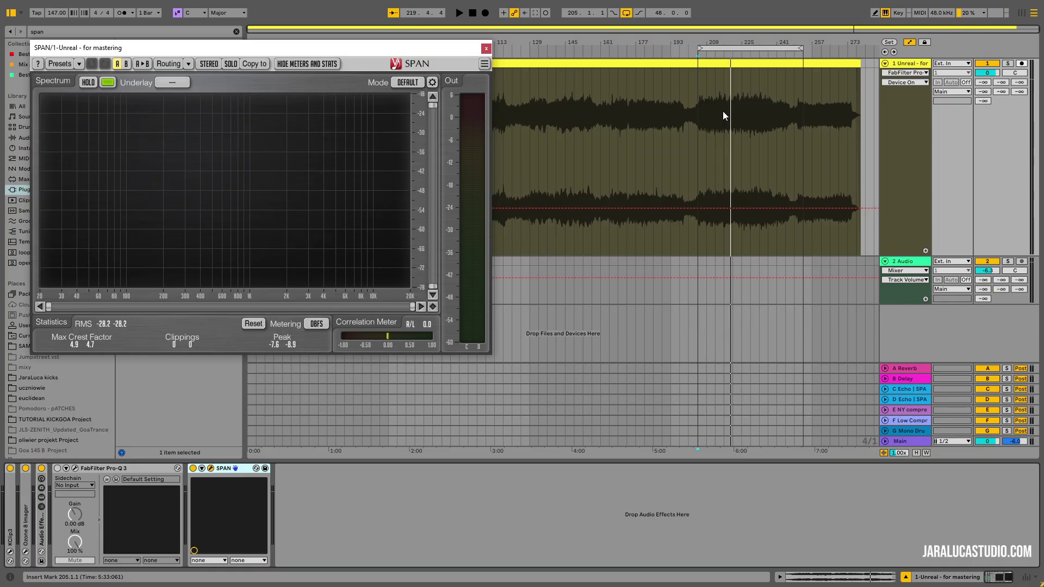
{"action": "left_click", "coordinate": [486, 49]}
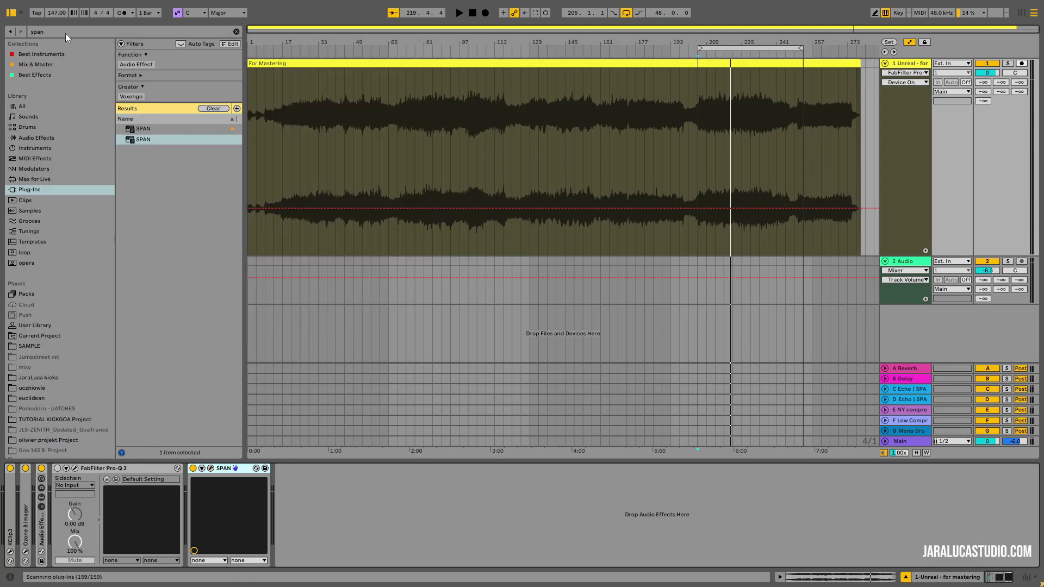
Step: Find EQ Eight among the audio effects by searching "eq" and add it after SPAN in the device chain
{"action": "left_click_drag", "start_coordinate": [65, 34], "coordinate": [7, 31]}
{"action": "type", "text": "eq"}
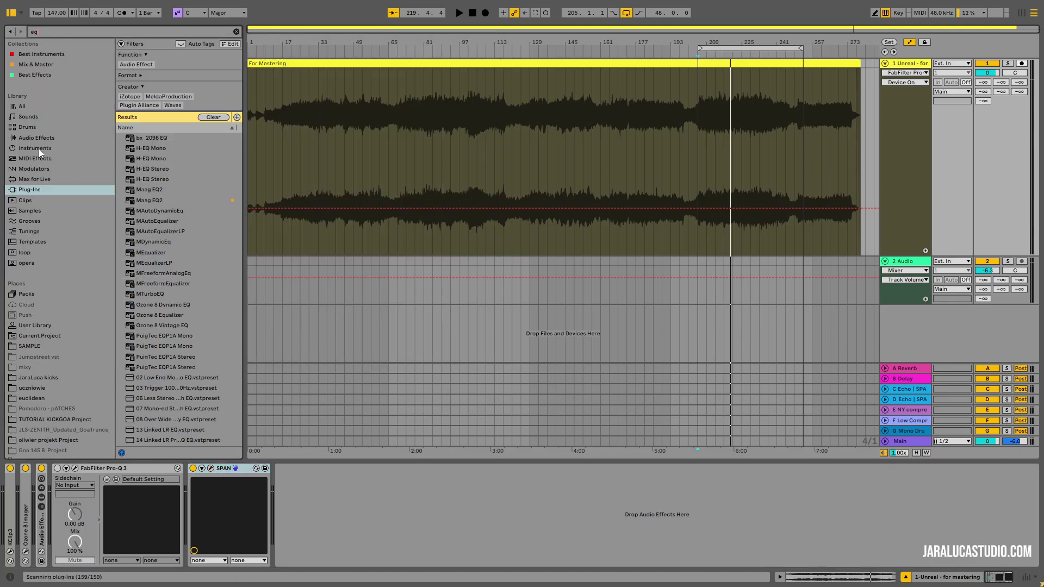
{"action": "left_click", "coordinate": [34, 138]}
{"action": "left_click_drag", "start_coordinate": [146, 145], "coordinate": [305, 522]}
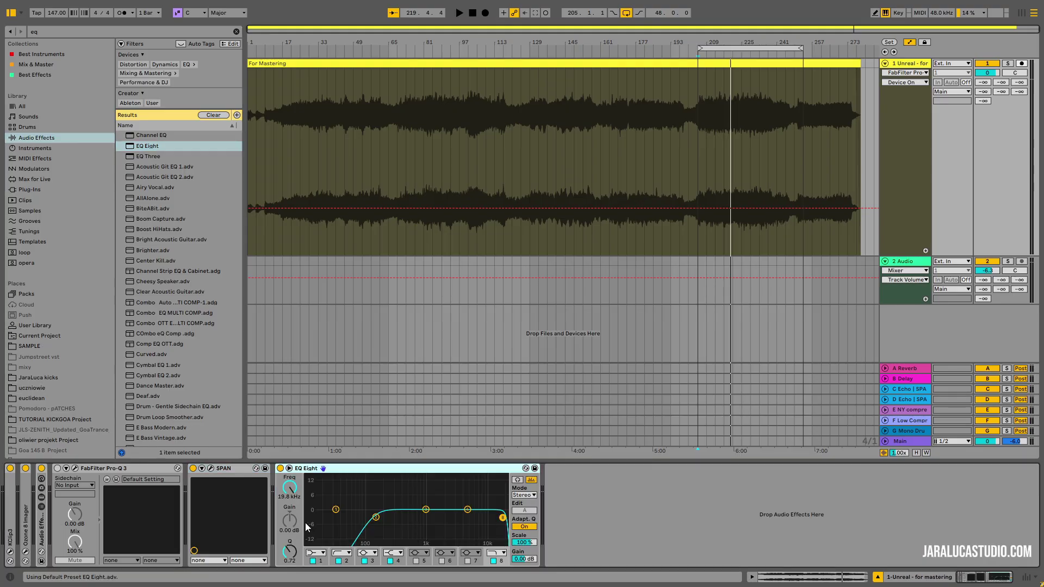
Step: Turn off bands 2 and 8 in EQ Eight
{"action": "left_click", "coordinate": [338, 560]}
{"action": "left_click", "coordinate": [493, 561]}
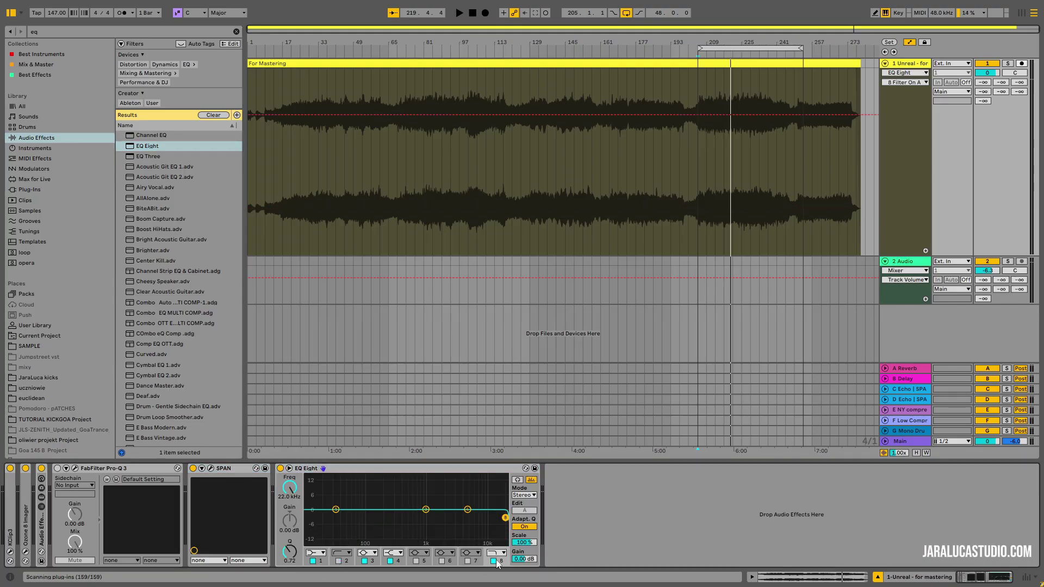
{"action": "key", "text": "Delete"}
{"action": "key", "text": "ctrl+z"}
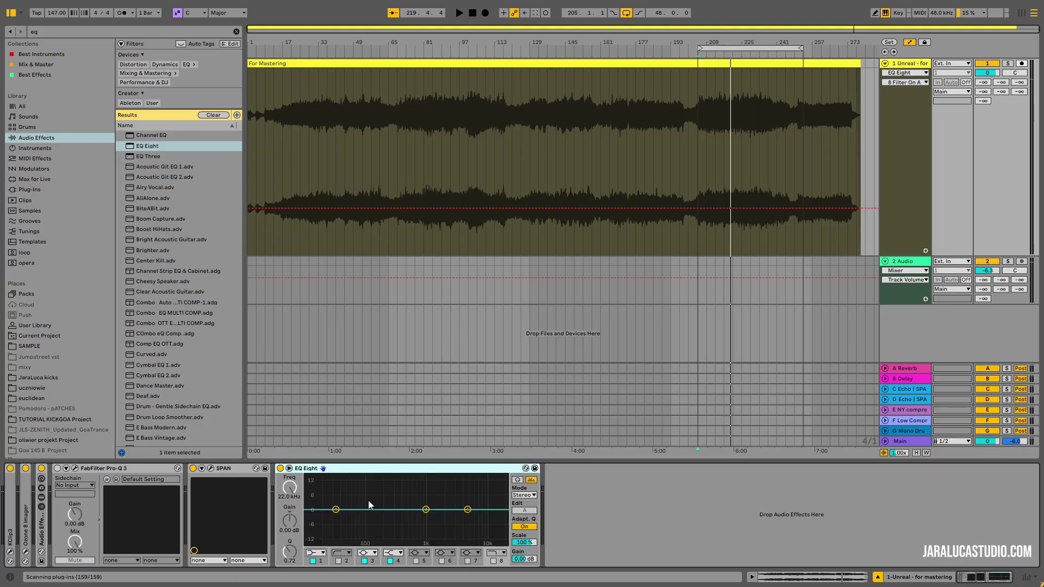
Step: Expand the EQ Eight display and shape band 3 into a narrow boost at 13.0 kHz with Q 18 and 15 dB gain
{"action": "double_click", "coordinate": [404, 494]}
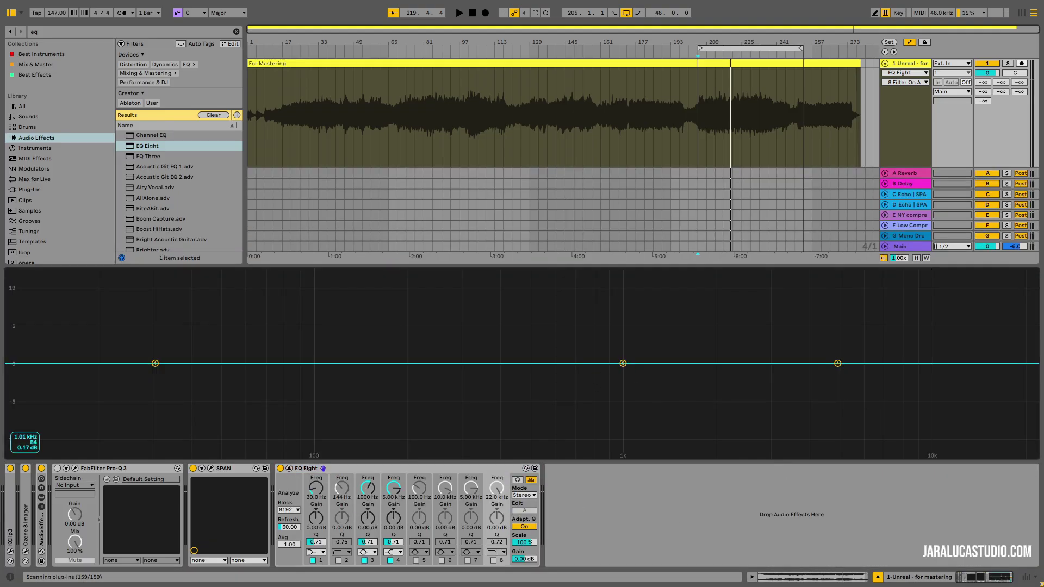
{"action": "left_click_drag", "start_coordinate": [623, 363], "coordinate": [737, 363]}
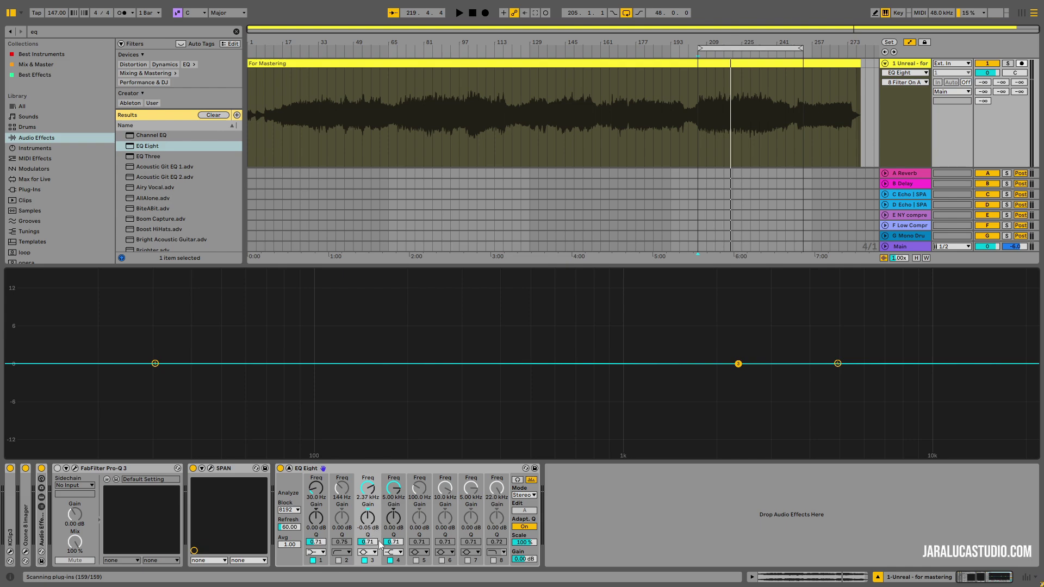
{"action": "left_click_drag", "start_coordinate": [370, 545], "coordinate": [379, 538]}
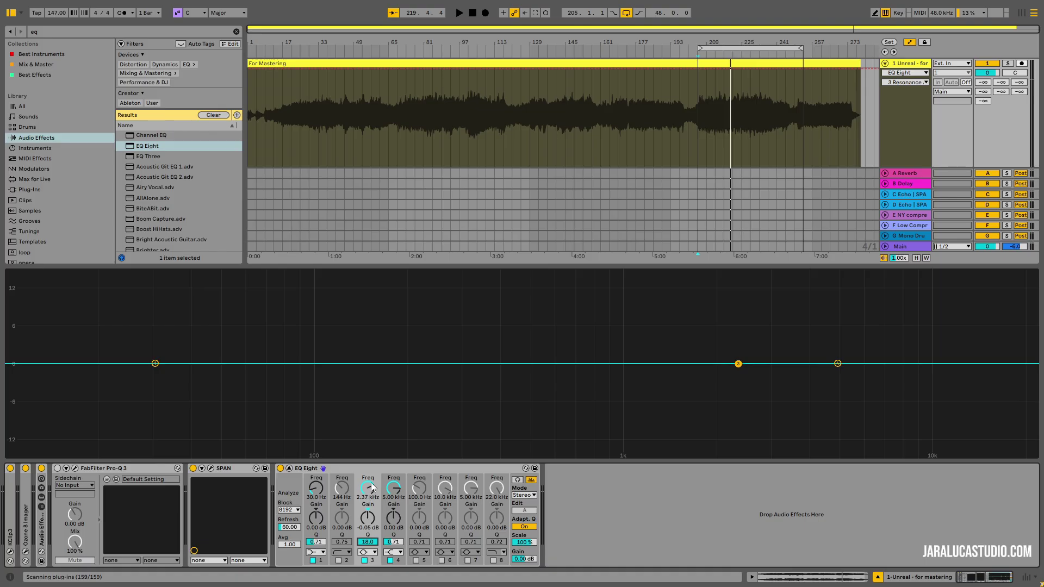
{"action": "left_click_drag", "start_coordinate": [738, 363], "coordinate": [742, 321]}
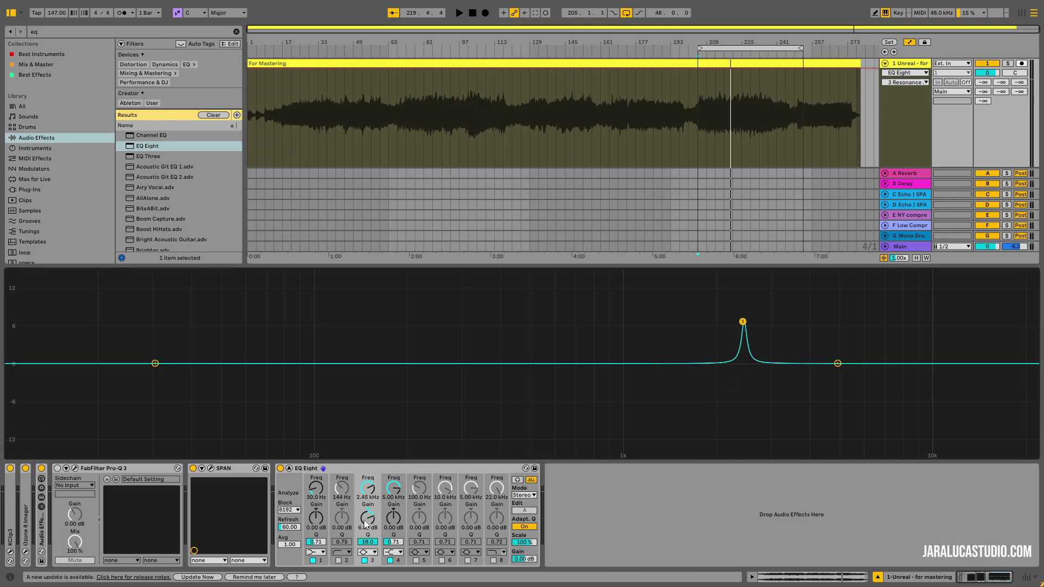
{"action": "left_click_drag", "start_coordinate": [367, 518], "coordinate": [368, 487]}
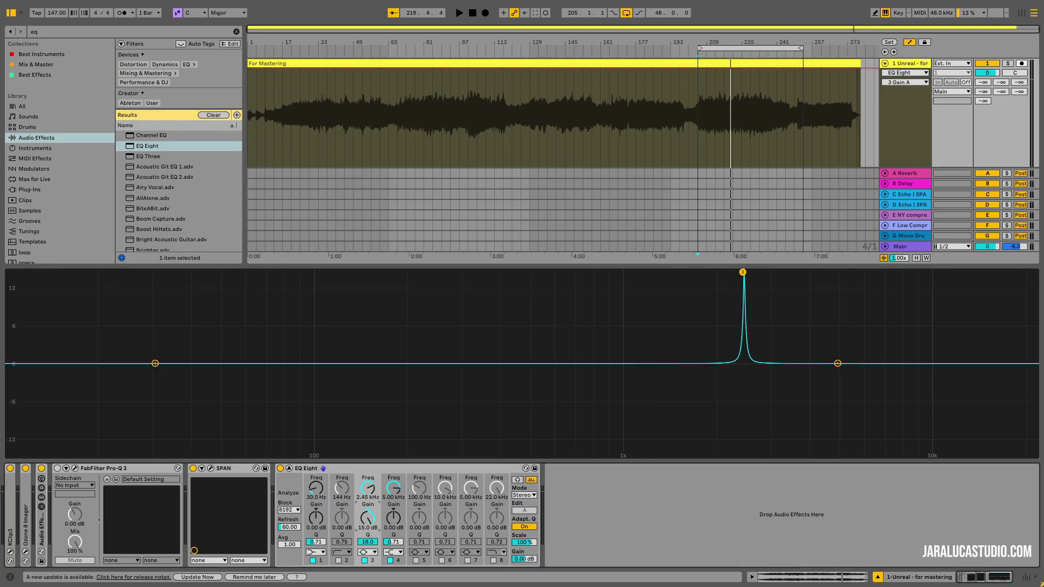
{"action": "left_click_drag", "start_coordinate": [742, 272], "coordinate": [965, 272]}
Step: Set the loop to 20 bars starting at bar 205 and enable EQ Eight's audition mode for soloing bands
{"action": "left_click_drag", "start_coordinate": [800, 49], "coordinate": [698, 49]}
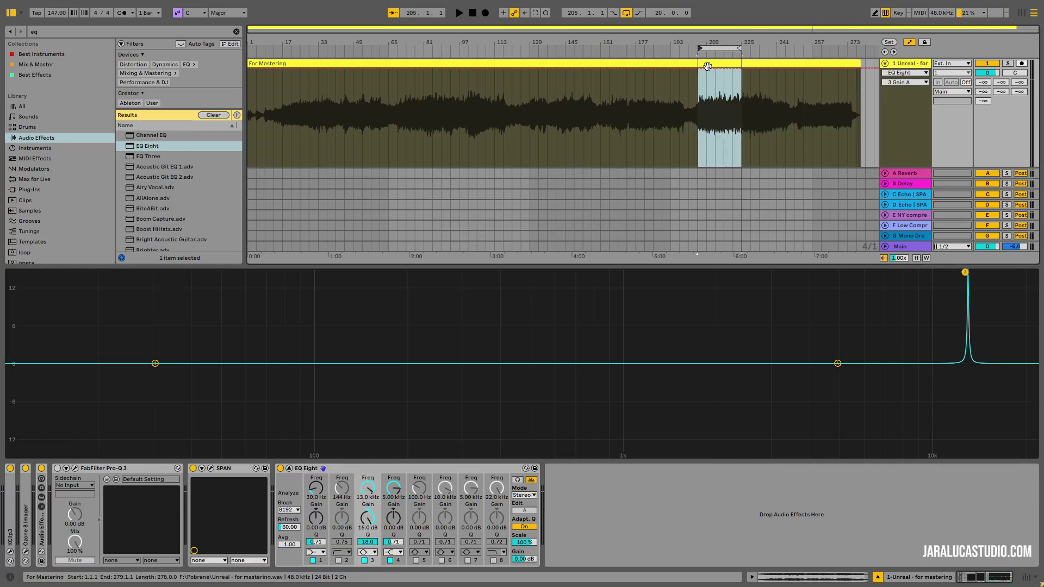
{"action": "left_click_drag", "start_coordinate": [964, 272], "coordinate": [965, 273]}
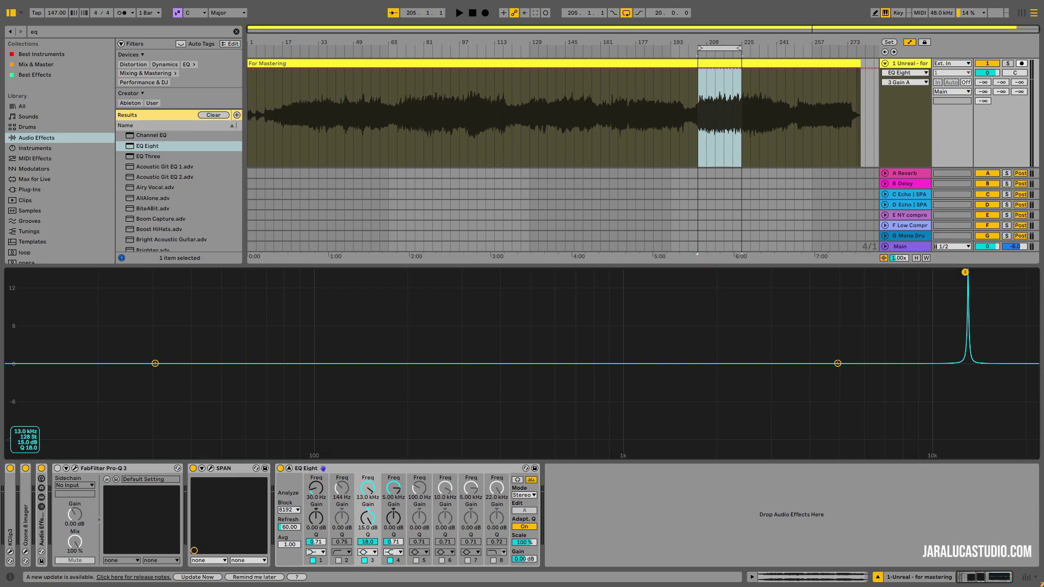
{"action": "key", "text": "space"}
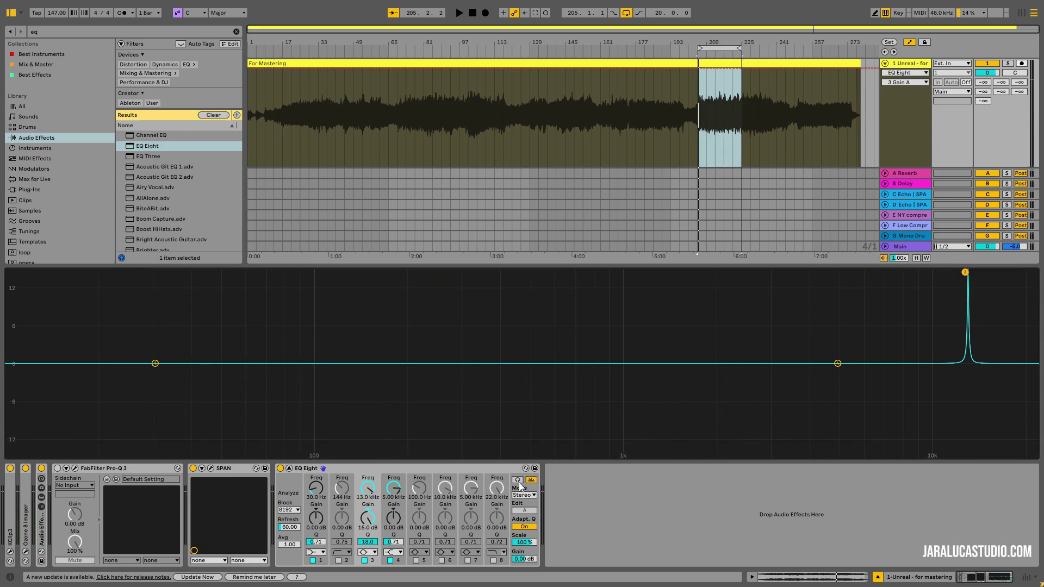
{"action": "left_click", "coordinate": [518, 481]}
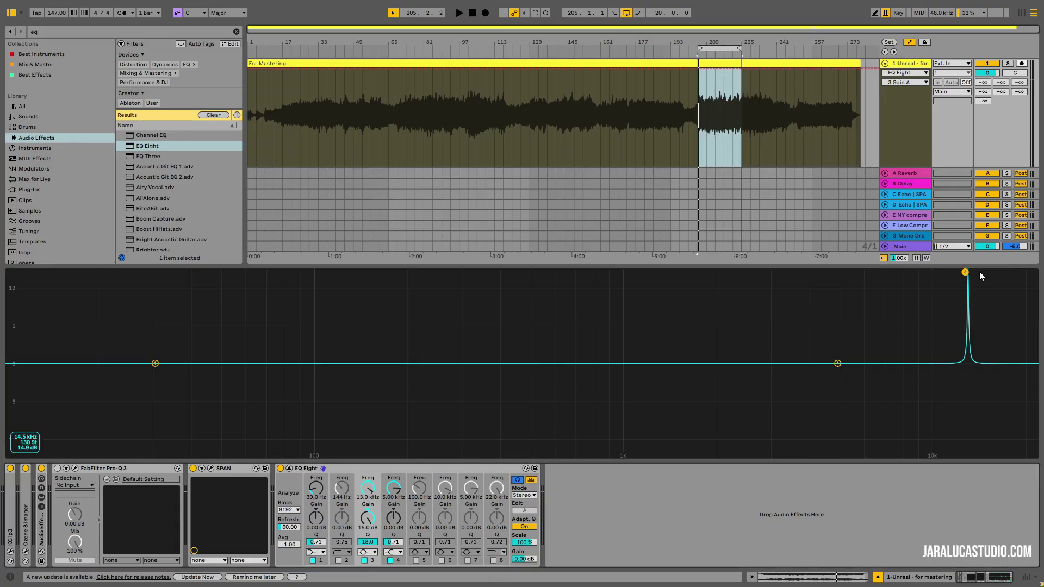
Step: Sweep the soloed band 3 boost down to 5.21 kHz during playback to listen for harsh resonances, stopping at the end
{"action": "left_click_drag", "start_coordinate": [965, 277], "coordinate": [962, 273]}
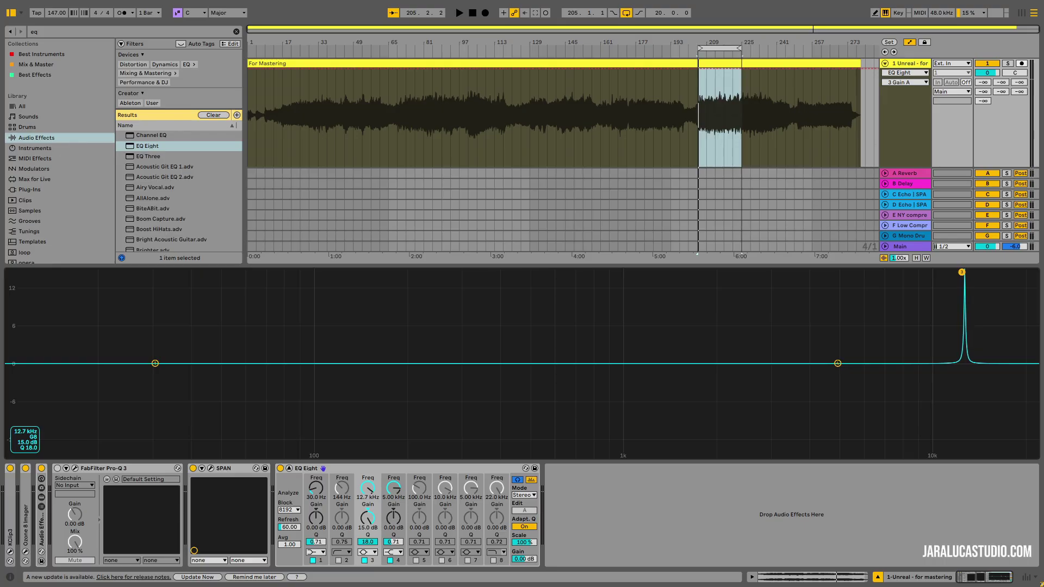
{"action": "left_click_drag", "start_coordinate": [962, 272], "coordinate": [897, 271]}
{"action": "key", "text": "space"}
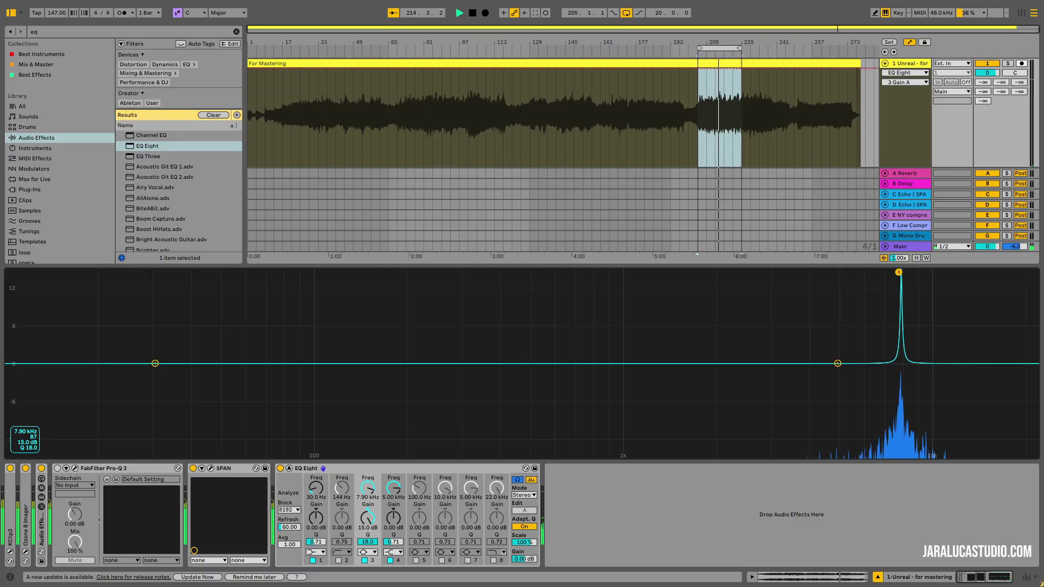
{"action": "left_click_drag", "start_coordinate": [898, 272], "coordinate": [896, 272]}
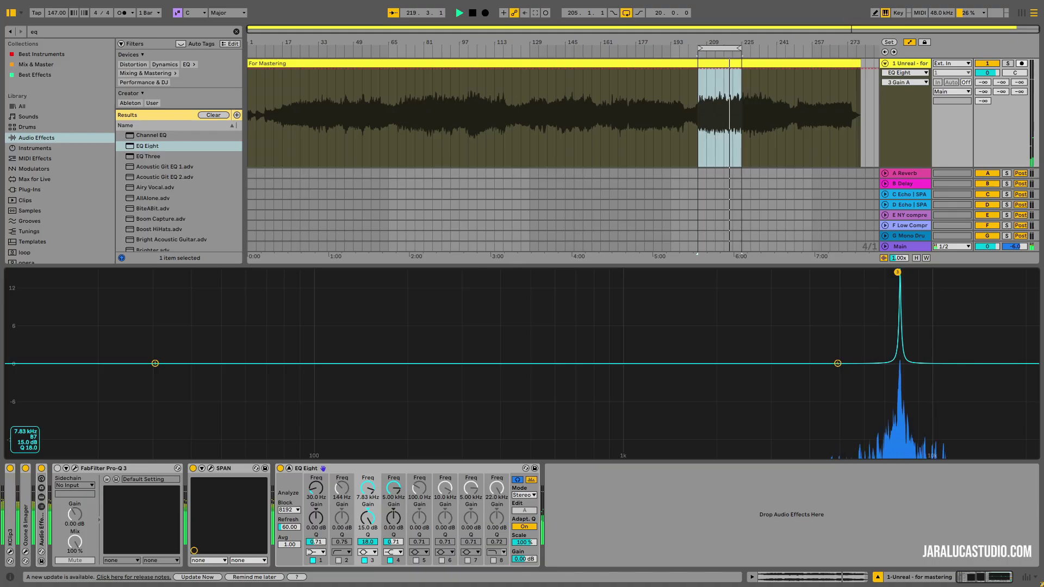
{"action": "left_click_drag", "start_coordinate": [897, 272], "coordinate": [843, 272]}
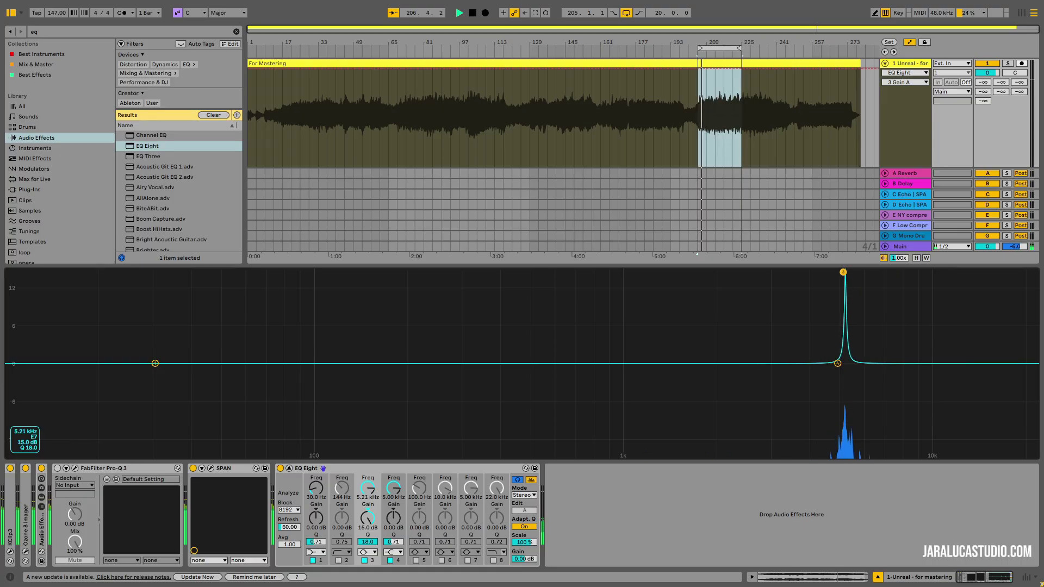
{"action": "key", "text": "space"}
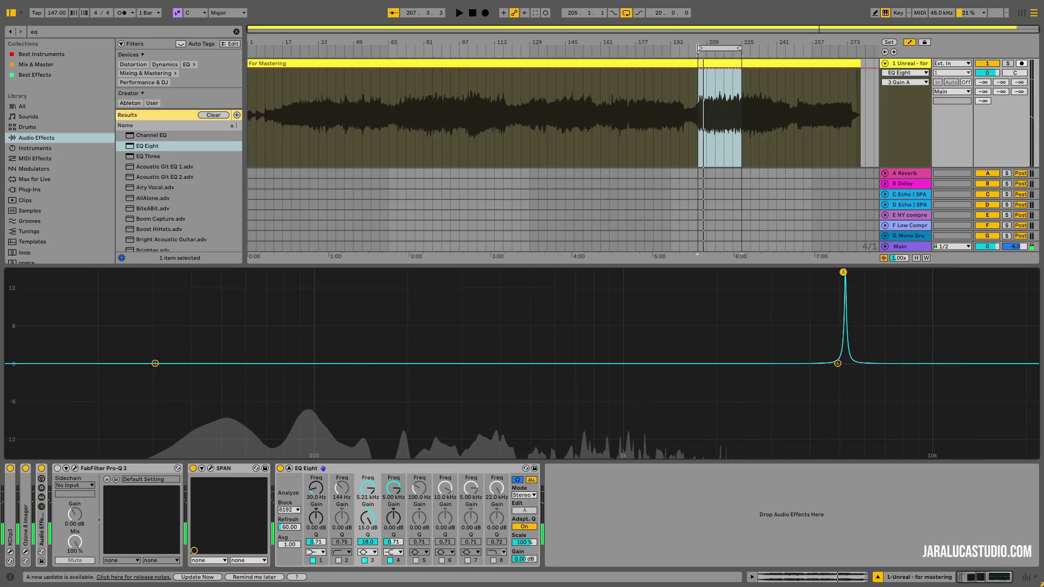
Step: Move the loop start to bar 209 and continue sweeping the soloed band 3 boost down to 3.51 kHz during playback
{"action": "left_click_drag", "start_coordinate": [700, 49], "coordinate": [709, 48]}
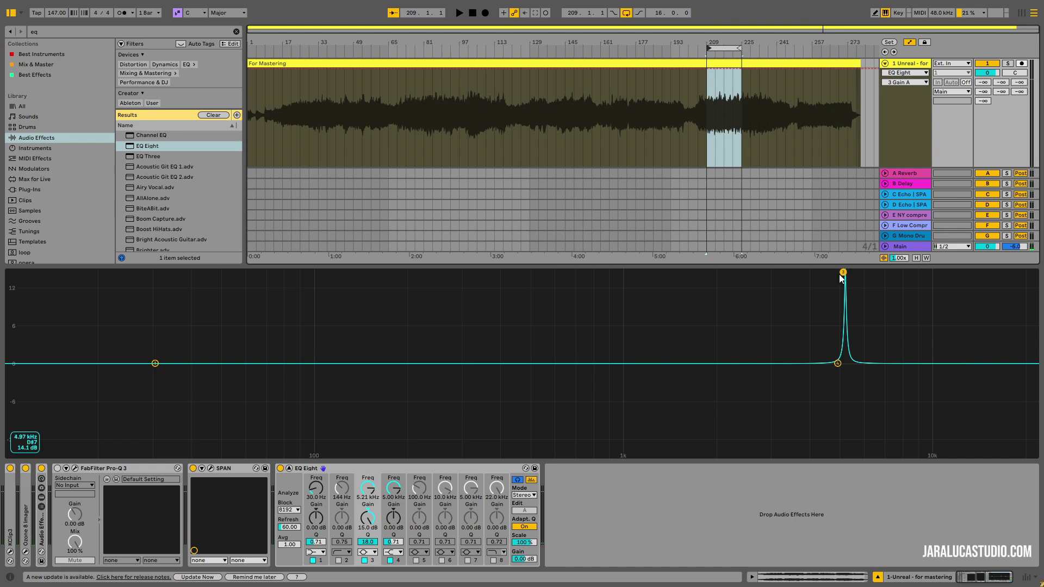
{"action": "left_click_drag", "start_coordinate": [843, 271], "coordinate": [846, 272]}
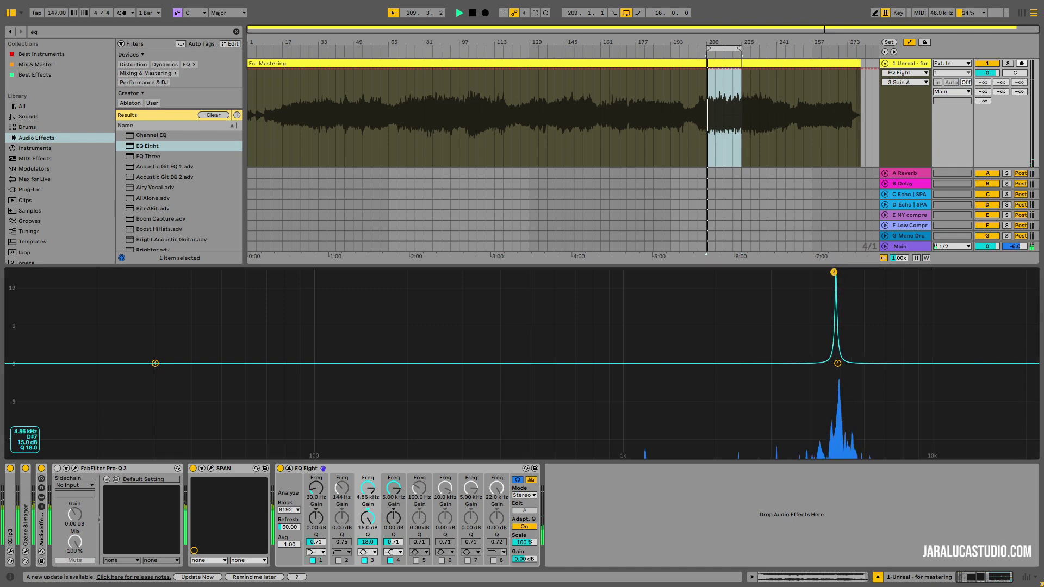
{"action": "left_click_drag", "start_coordinate": [833, 272], "coordinate": [830, 271]}
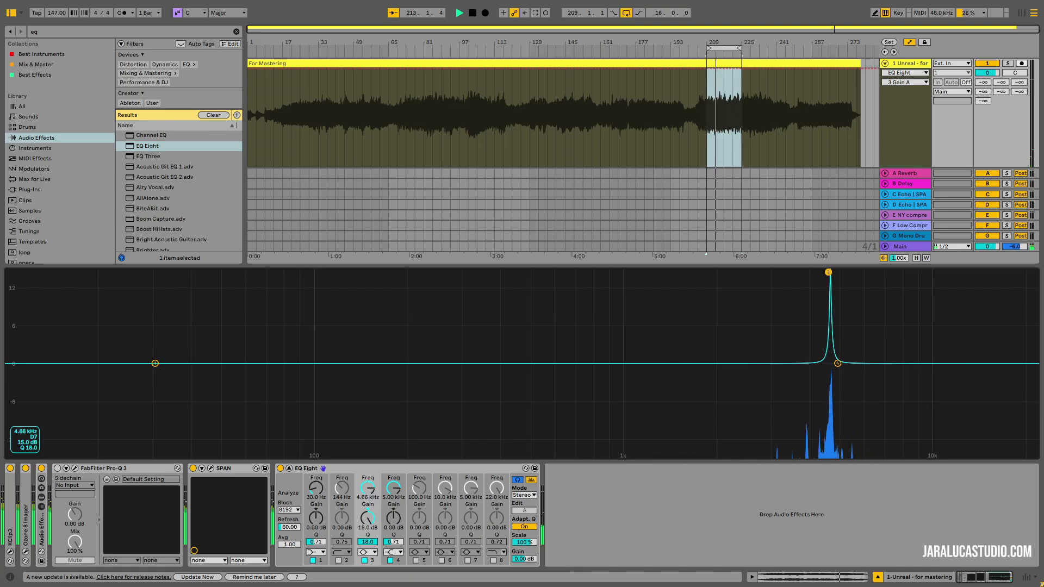
{"action": "left_click_drag", "start_coordinate": [828, 272], "coordinate": [791, 272]}
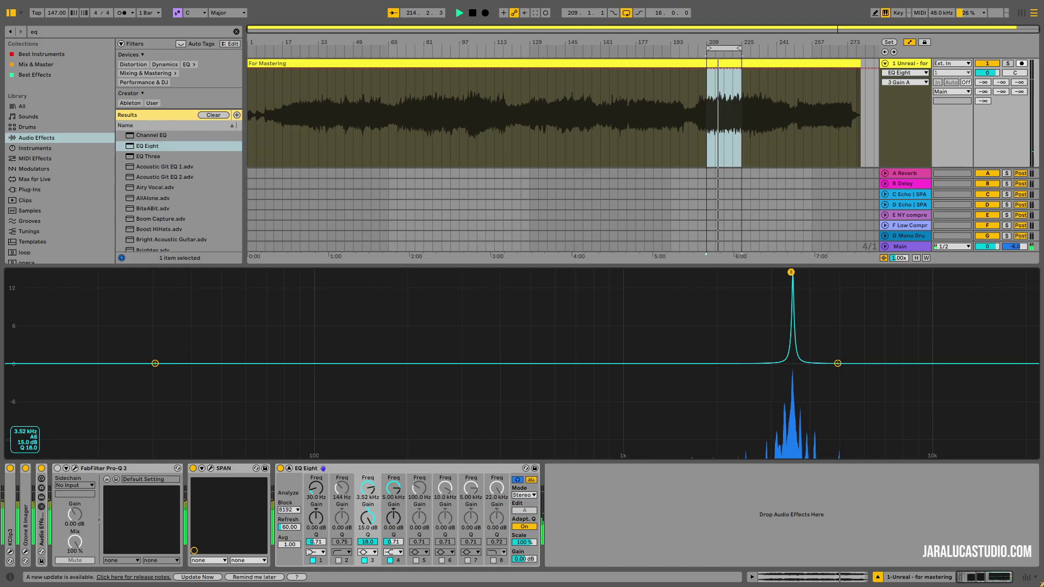
{"action": "left_click_drag", "start_coordinate": [791, 272], "coordinate": [790, 272]}
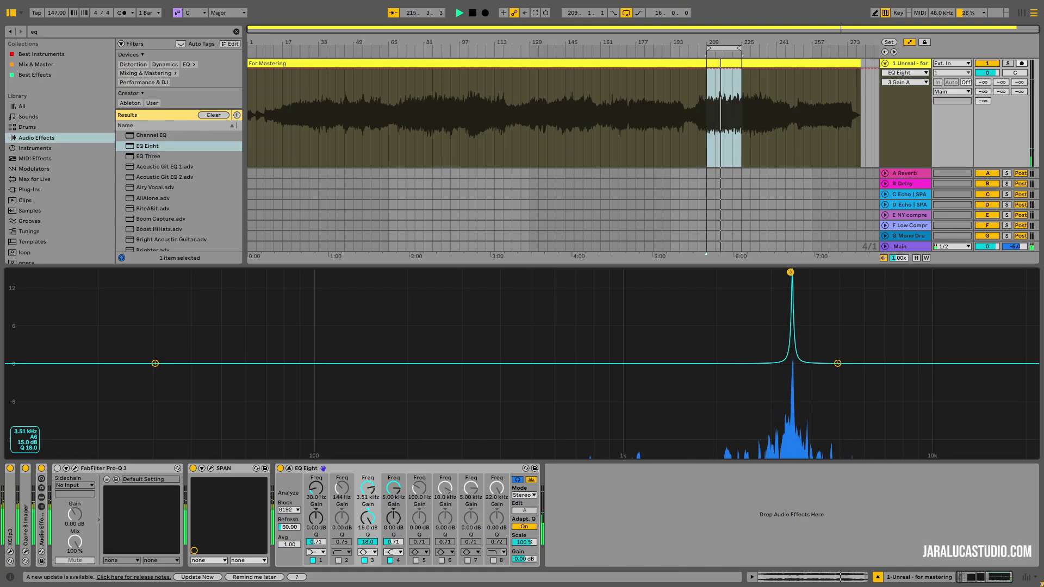
Step: Stop playback and set band 3's gain to -15 dB for a narrow cut at 3.51 kHz
{"action": "key", "text": "space"}
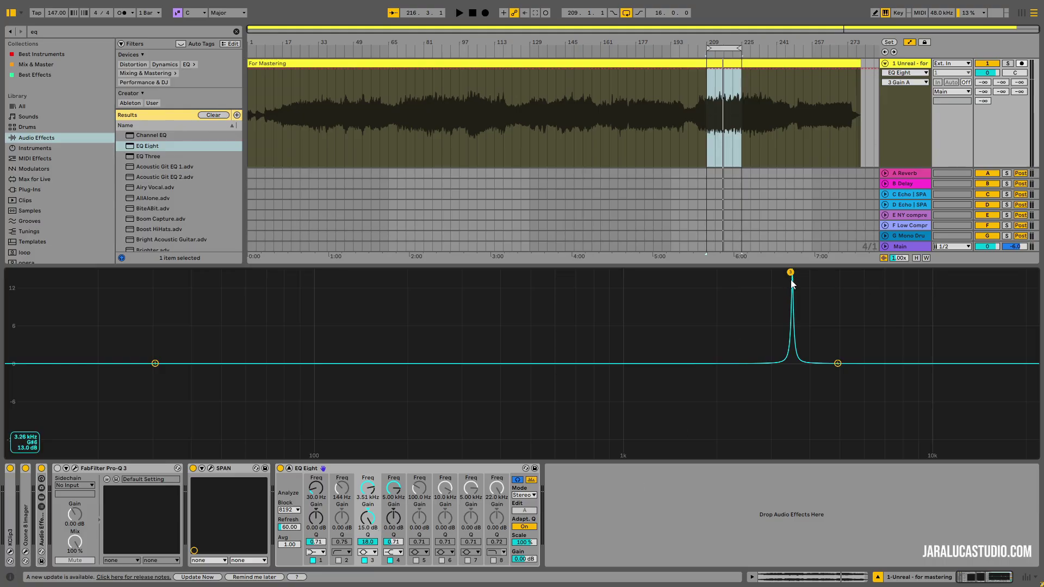
{"action": "left_click", "coordinate": [371, 522]}
{"action": "left_click_drag", "start_coordinate": [372, 521], "coordinate": [371, 520]}
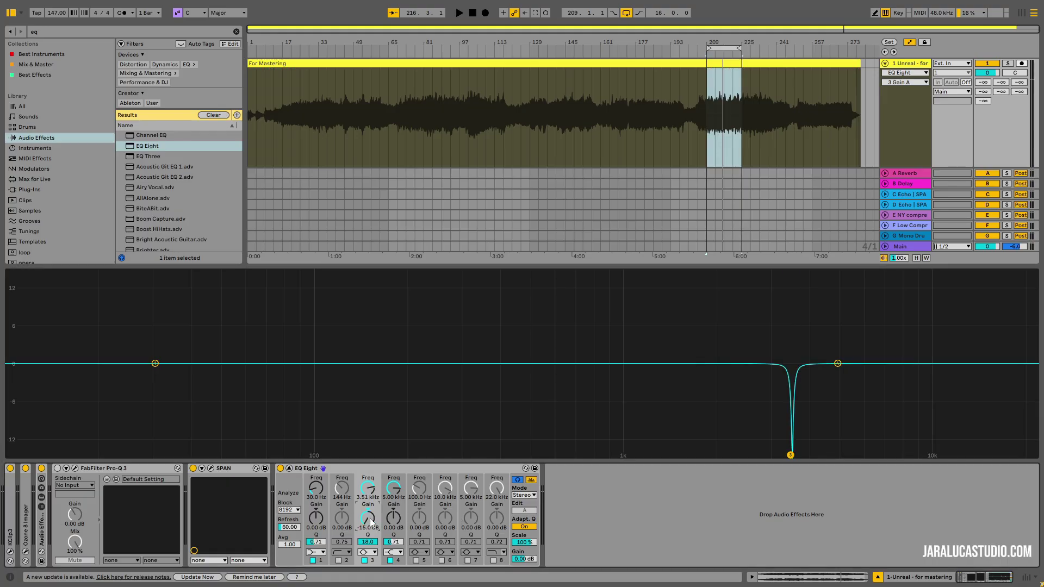
Step: Play the track from bar 209 and bypass and re-enable EQ Eight to compare the sound with and without the cut
{"action": "left_click", "coordinate": [704, 156]}
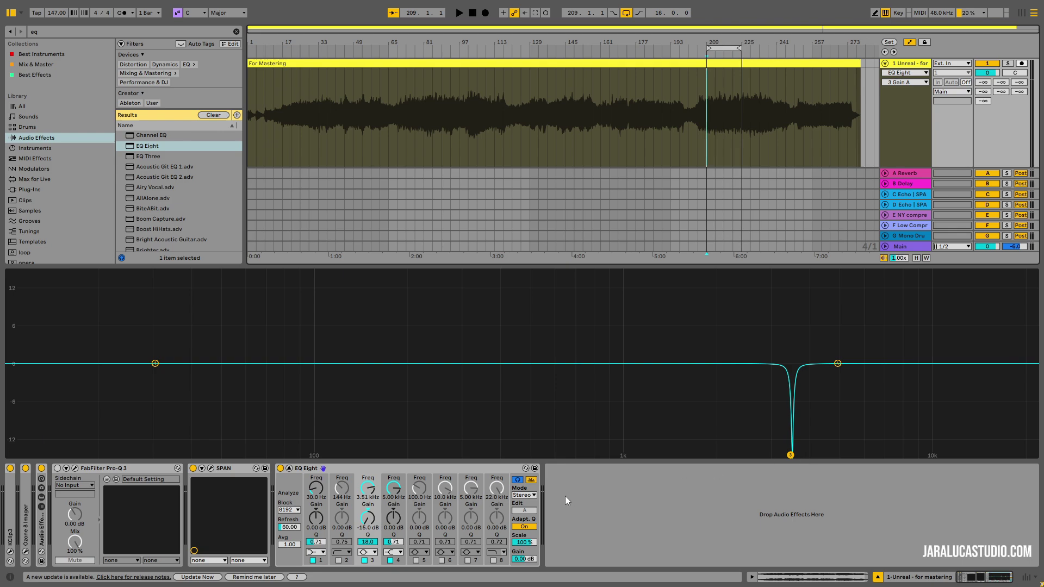
{"action": "key", "text": "space"}
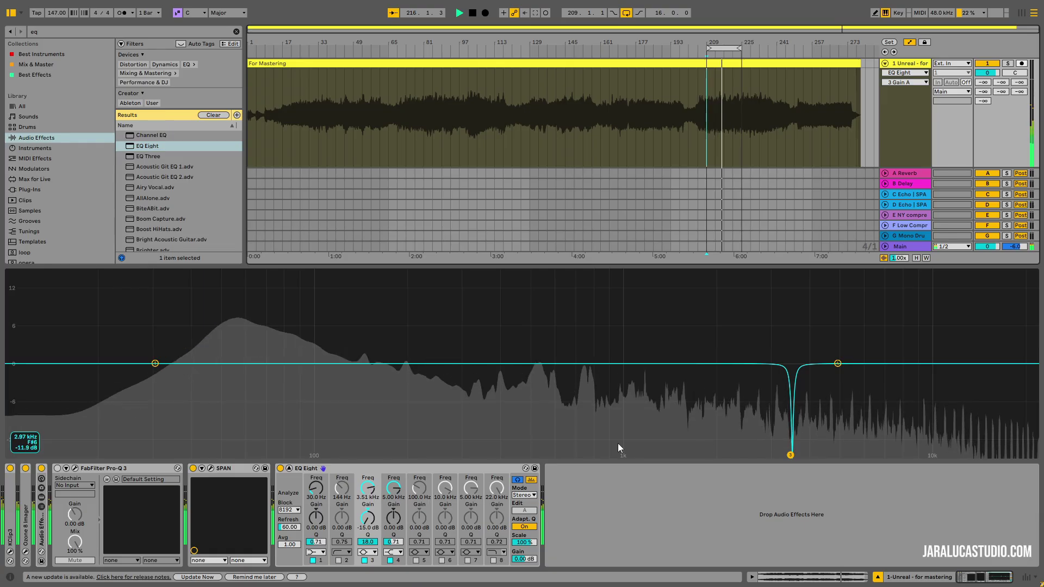
{"action": "left_click", "coordinate": [280, 468]}
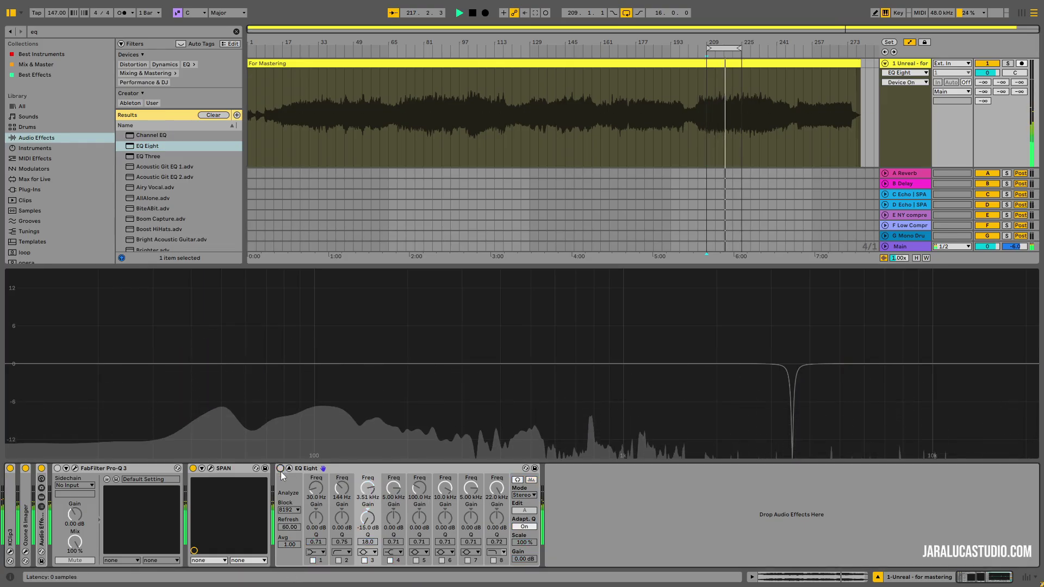
{"action": "left_click", "coordinate": [280, 469]}
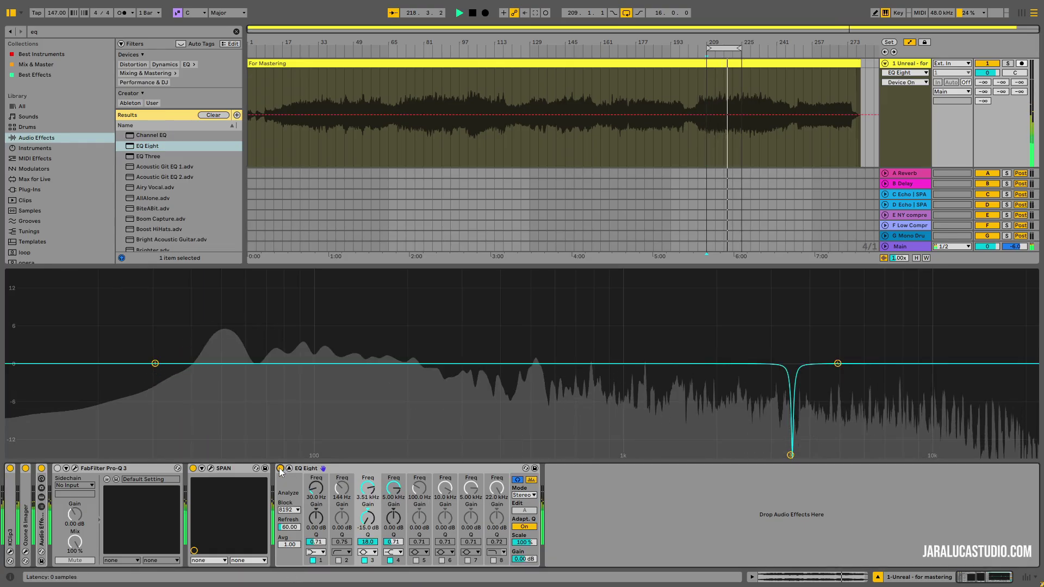
Step: Toggle EQ Eight off and on repeatedly during the looped playback to compare the narrow cut, leaving the device bypassed
{"action": "left_click", "coordinate": [279, 468]}
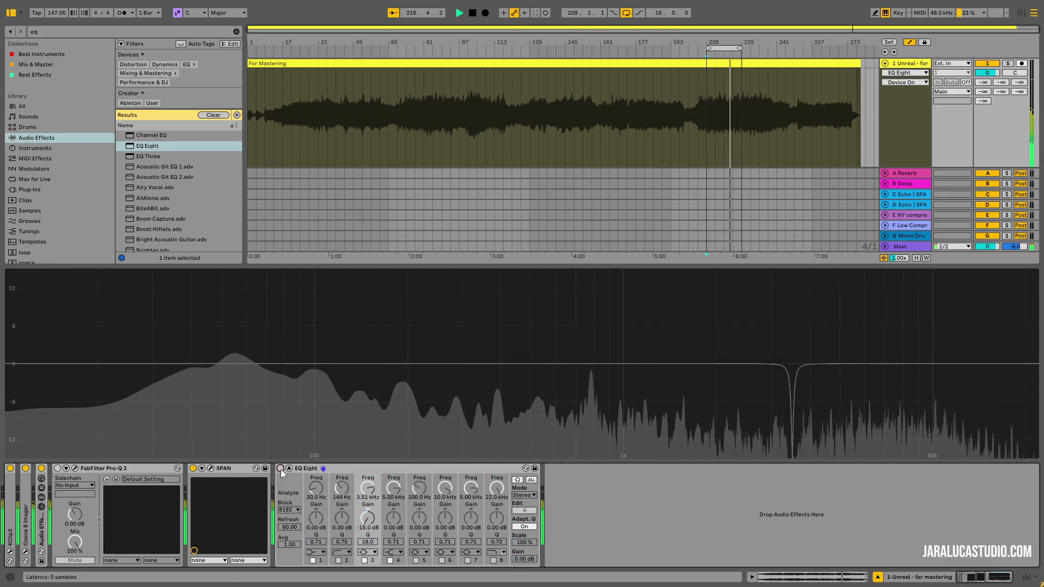
{"action": "left_click", "coordinate": [280, 468]}
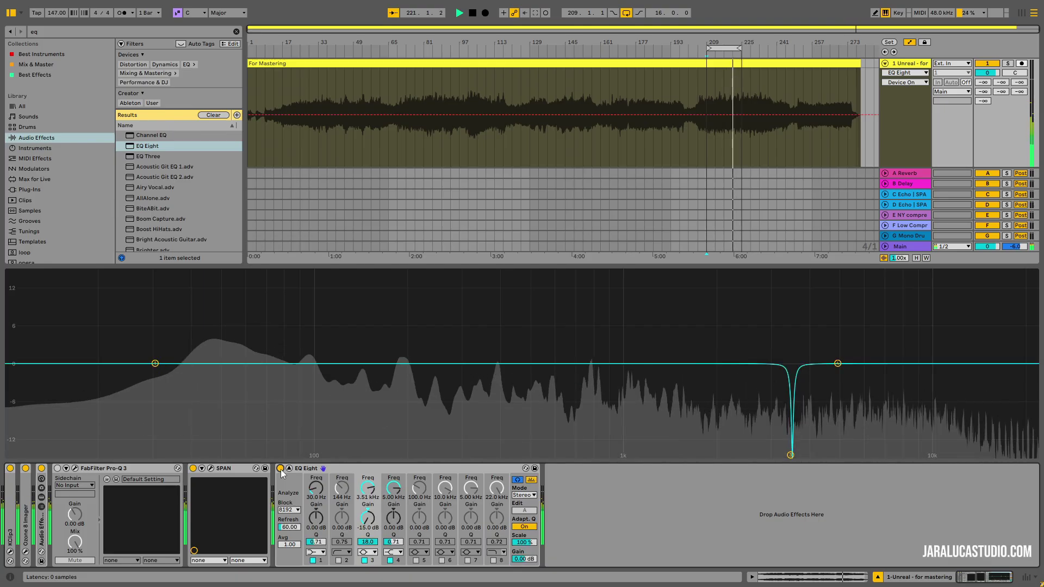
{"action": "left_click", "coordinate": [280, 468]}
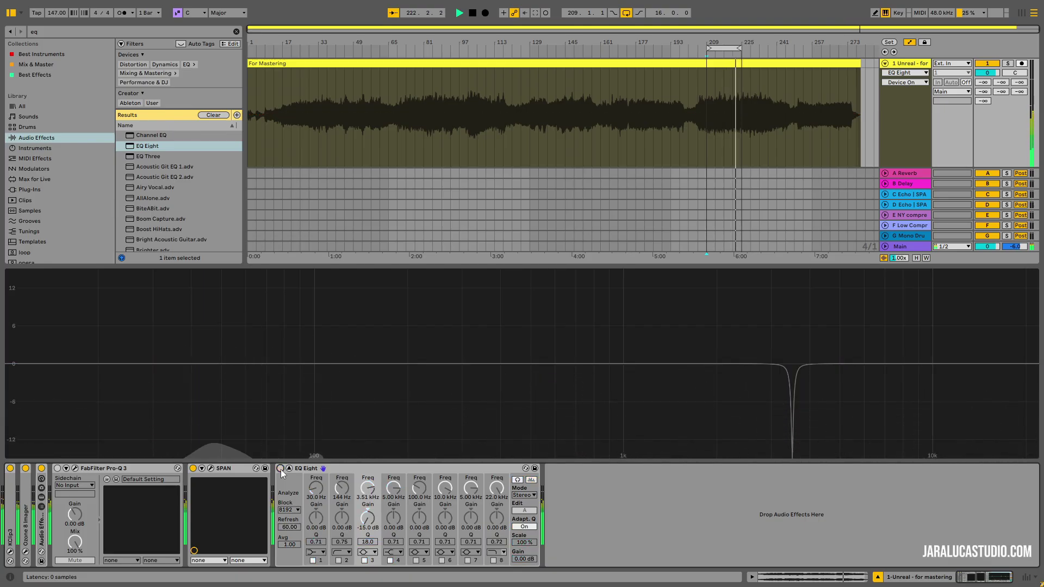
{"action": "left_click", "coordinate": [280, 468]}
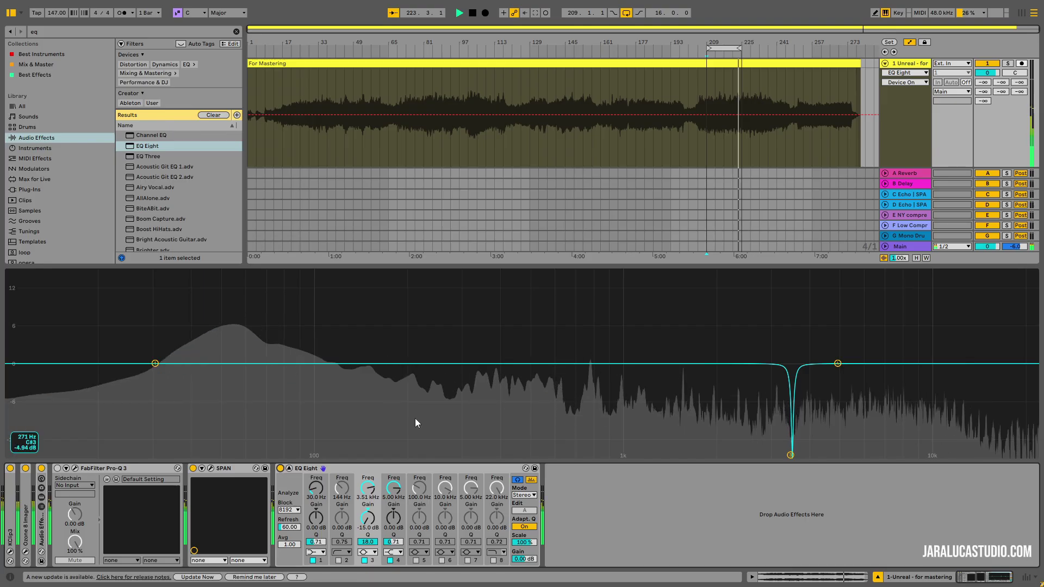
{"action": "left_click", "coordinate": [280, 468]}
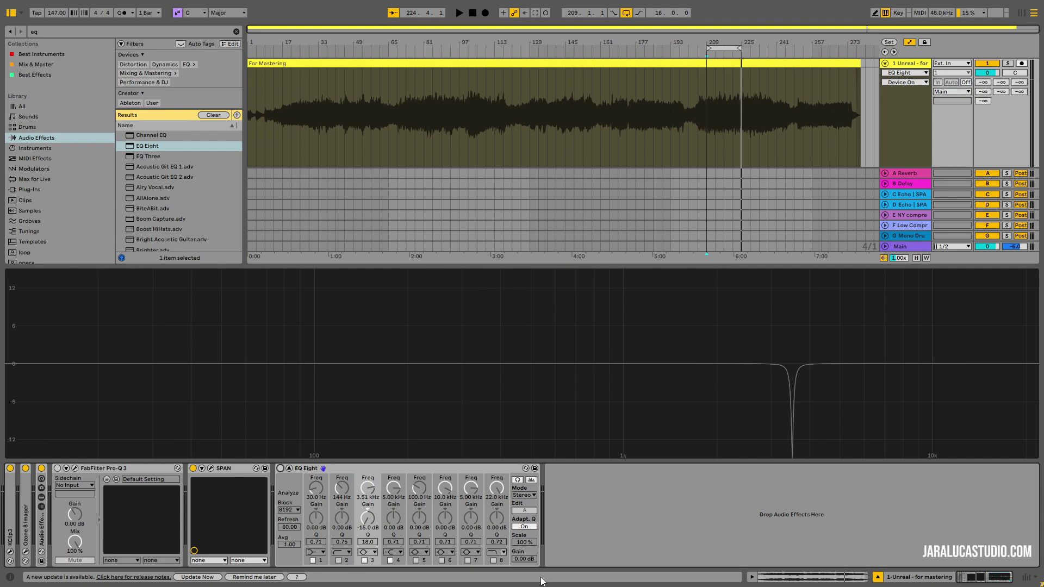
Step: View the narrow cut in the FabFilter Pro-Q 3 window, shift the window aside and close it
{"action": "left_click", "coordinate": [75, 467]}
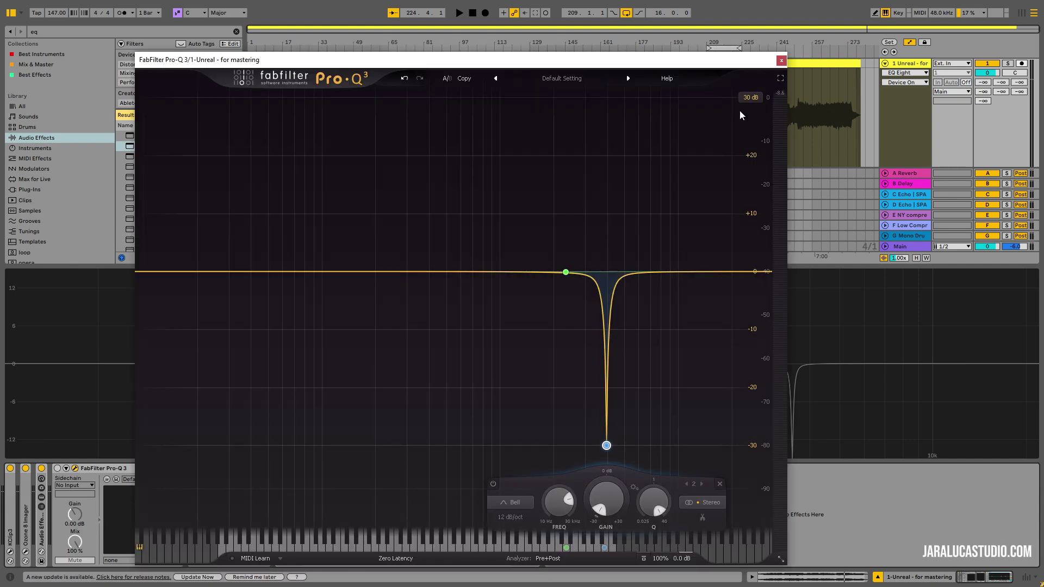
{"action": "left_click_drag", "start_coordinate": [718, 62], "coordinate": [771, 59]}
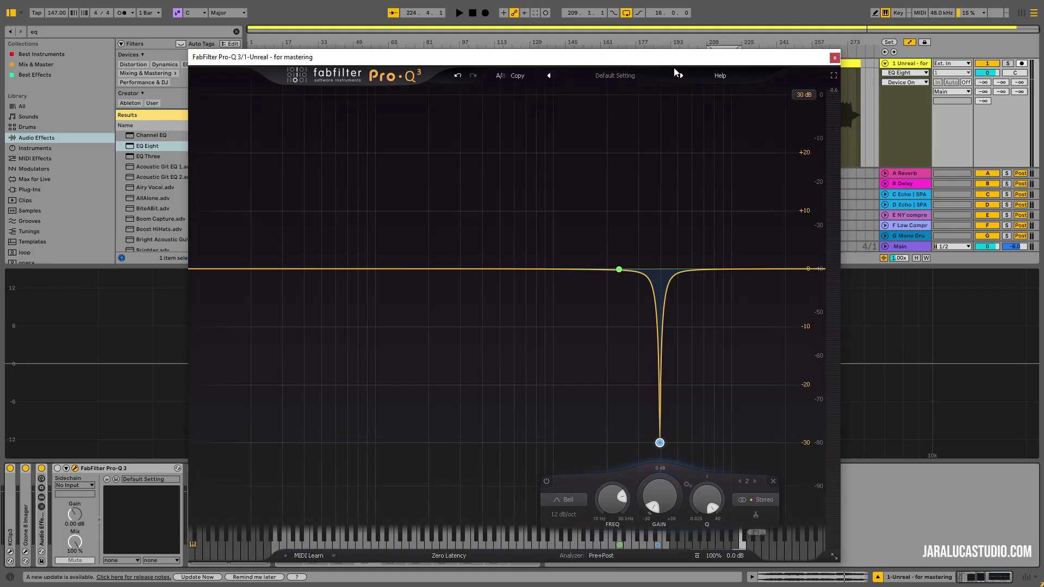
{"action": "left_click", "coordinate": [835, 58]}
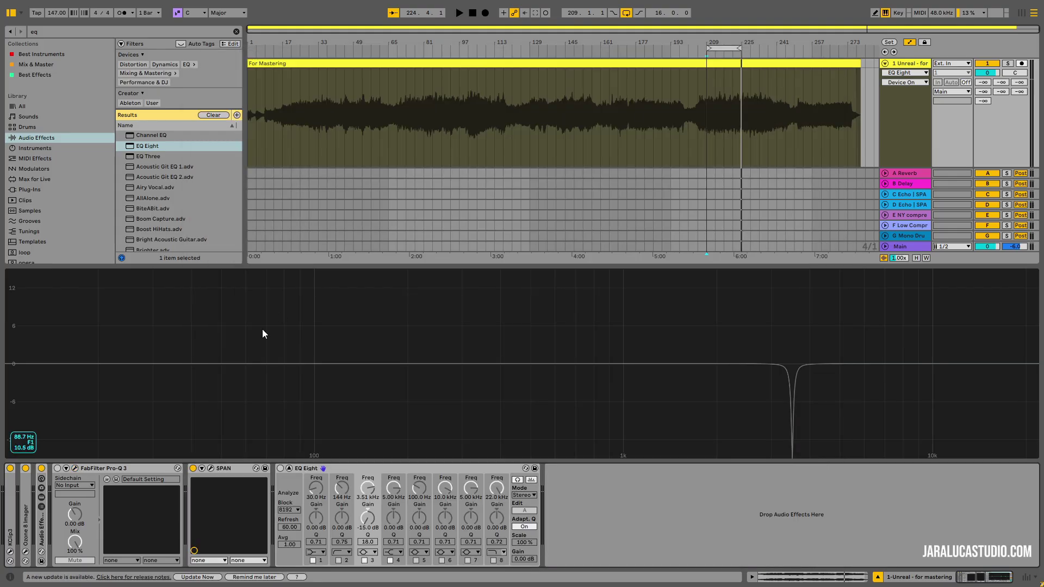
Step: Play the loop from bar 209 and toggle FabFilter Pro-Q 3 on and off to compare, leaving it enabled
{"action": "key", "text": "space"}
{"action": "left_click", "coordinate": [57, 468]}
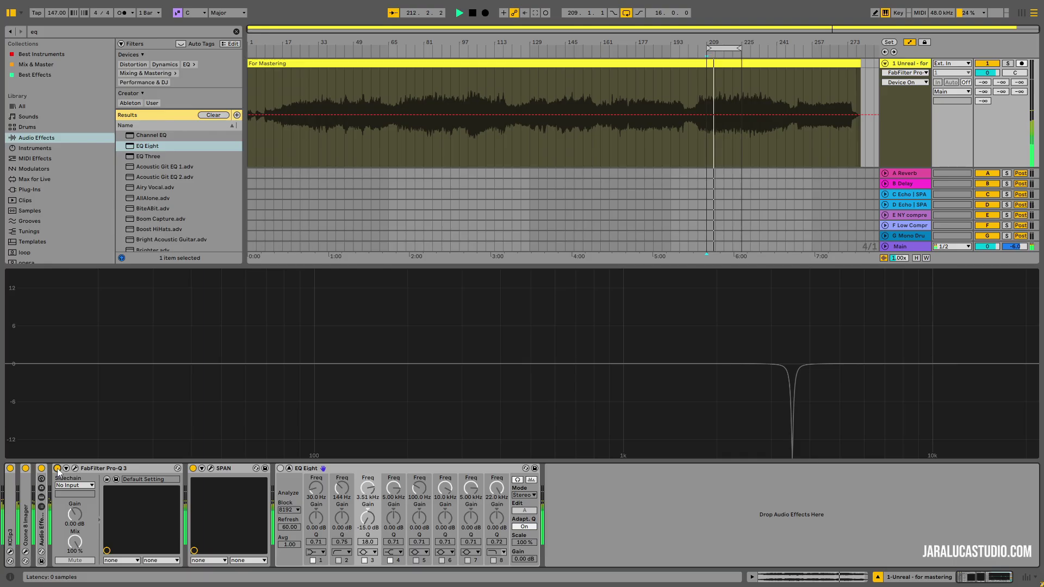
{"action": "left_click", "coordinate": [58, 468]}
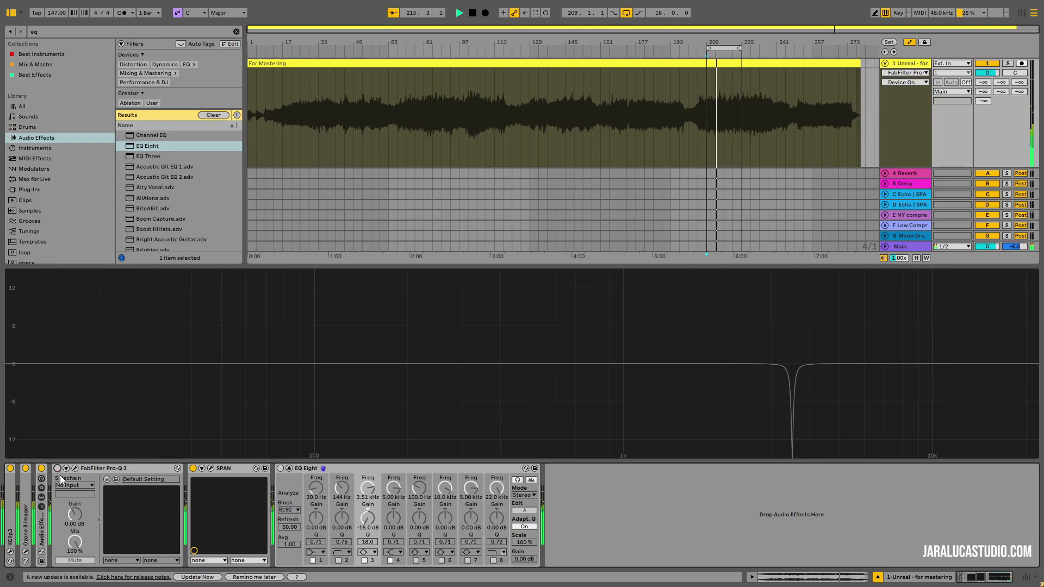
{"action": "left_click", "coordinate": [58, 468]}
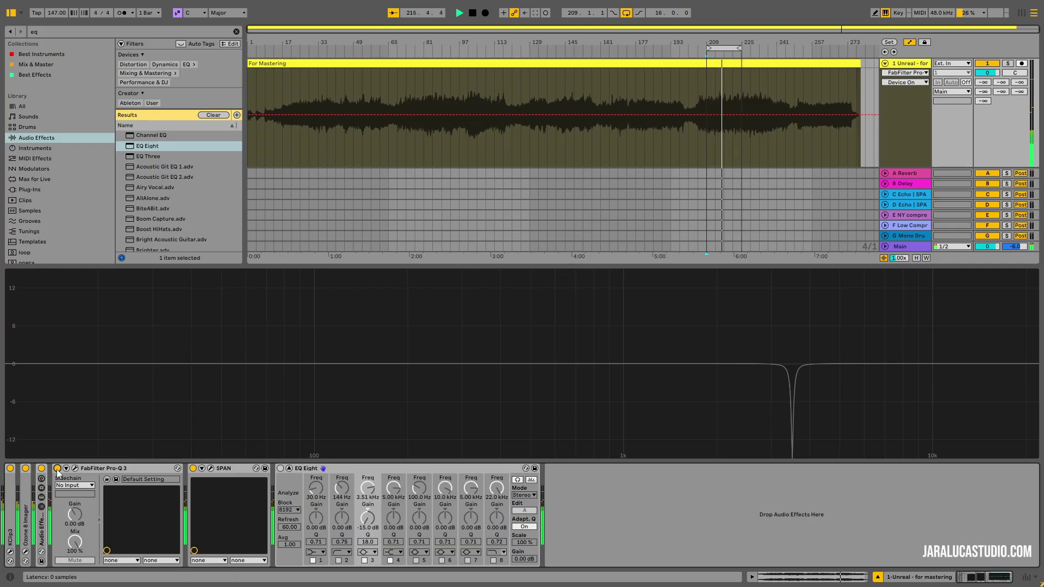
{"action": "left_click", "coordinate": [58, 469]}
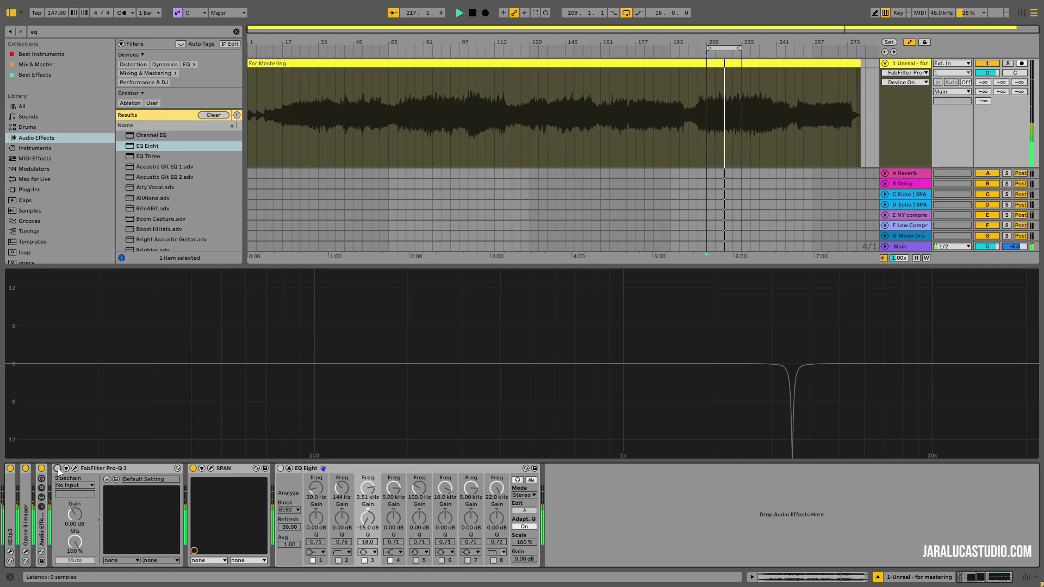
{"action": "left_click", "coordinate": [58, 469]}
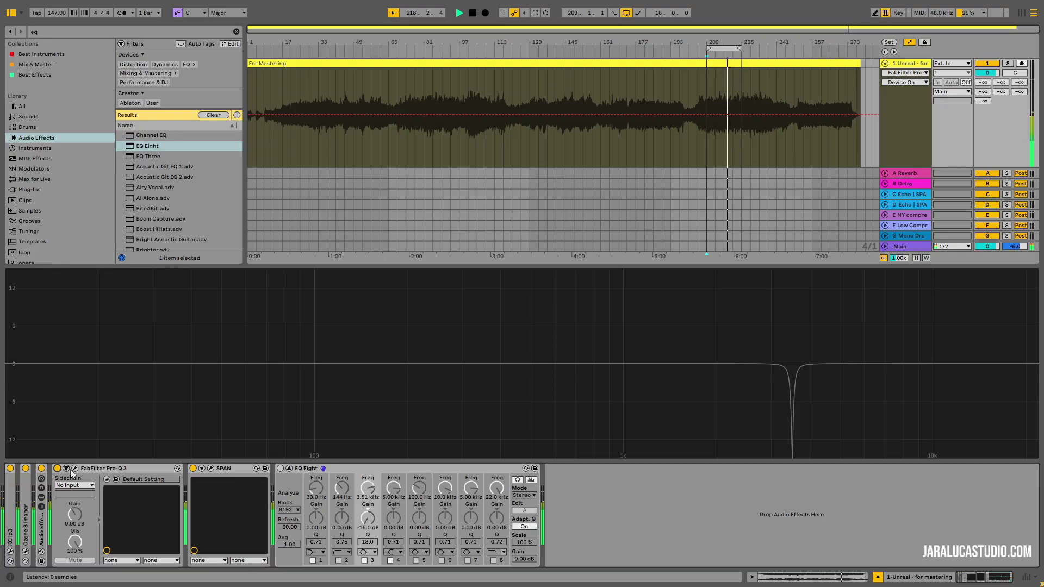
Step: Stop playback and examine the Pro-Q 3 curve and its bands in the plug-in window before closing it
{"action": "key", "text": "ctrl+alt+p"}
{"action": "key", "text": "space"}
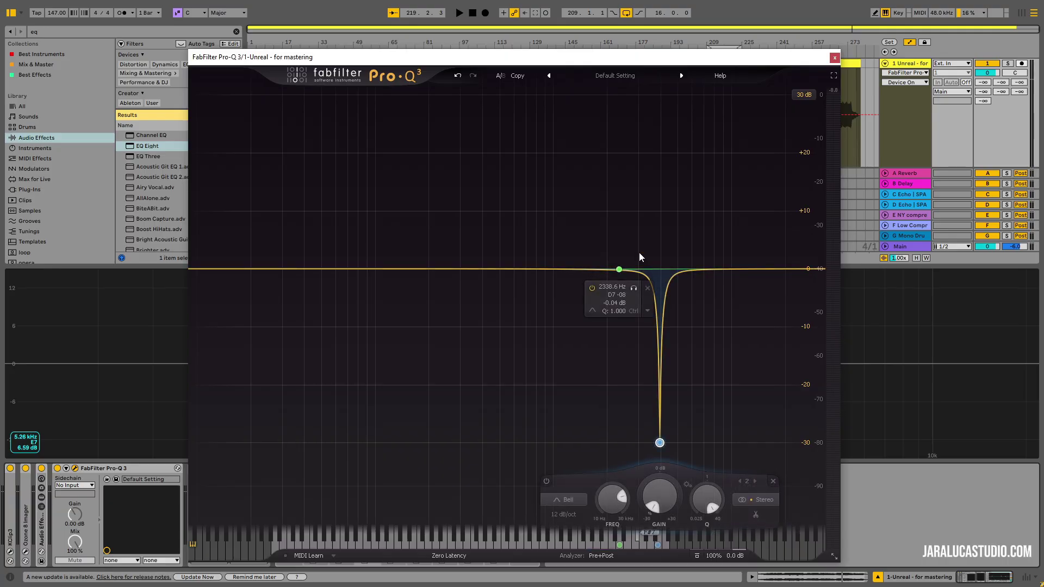
{"action": "left_click", "coordinate": [834, 57]}
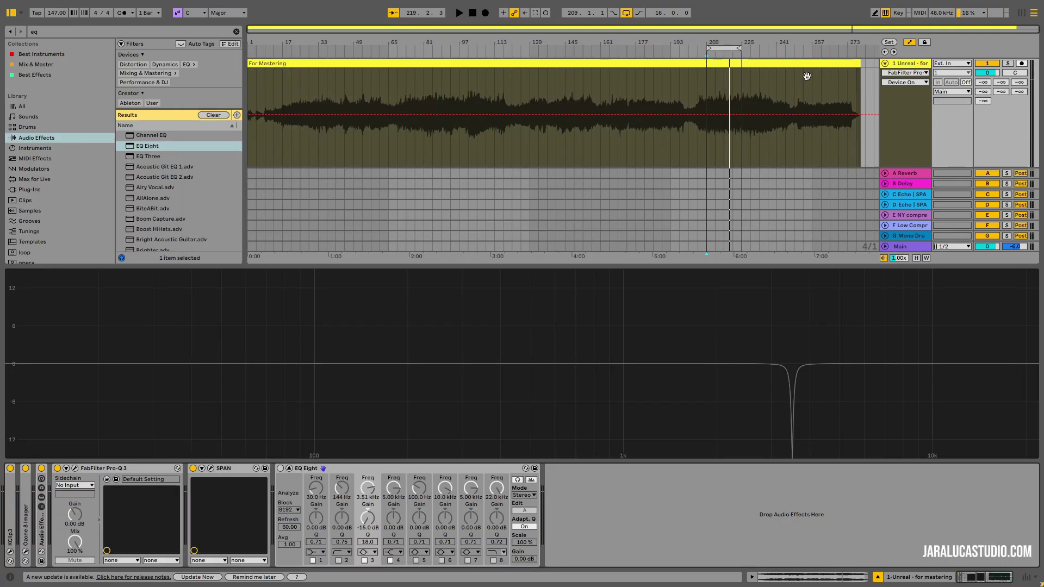
Step: Open the SPAN analyzer, move it clear of the waveform and play briefly from bar 209 to examine the track's spectrum
{"action": "left_click", "coordinate": [210, 469]}
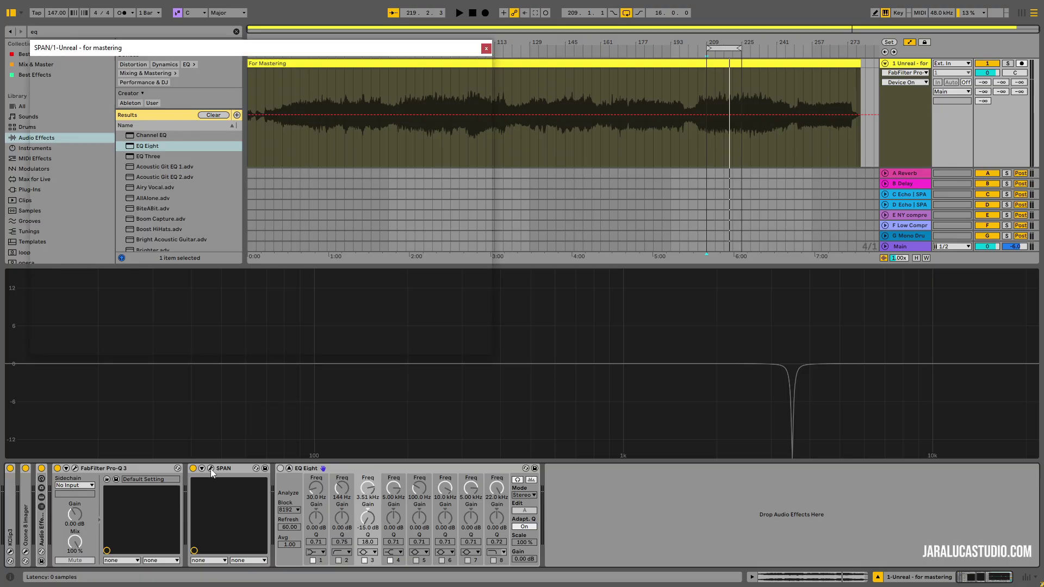
{"action": "mouse_move", "coordinate": [331, 48]}
{"action": "left_mouse_down"}
{"action": "mouse_move", "coordinate": [460, 71]}
{"action": "mouse_move", "coordinate": [819, 180]}
{"action": "mouse_move", "coordinate": [840, 200]}
{"action": "left_mouse_up"}
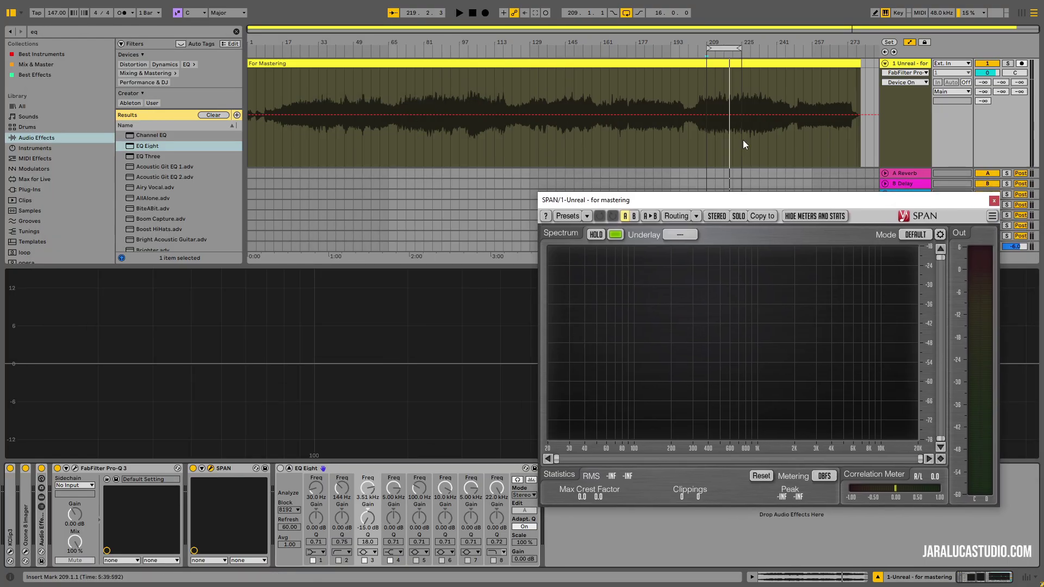
{"action": "key", "text": "space"}
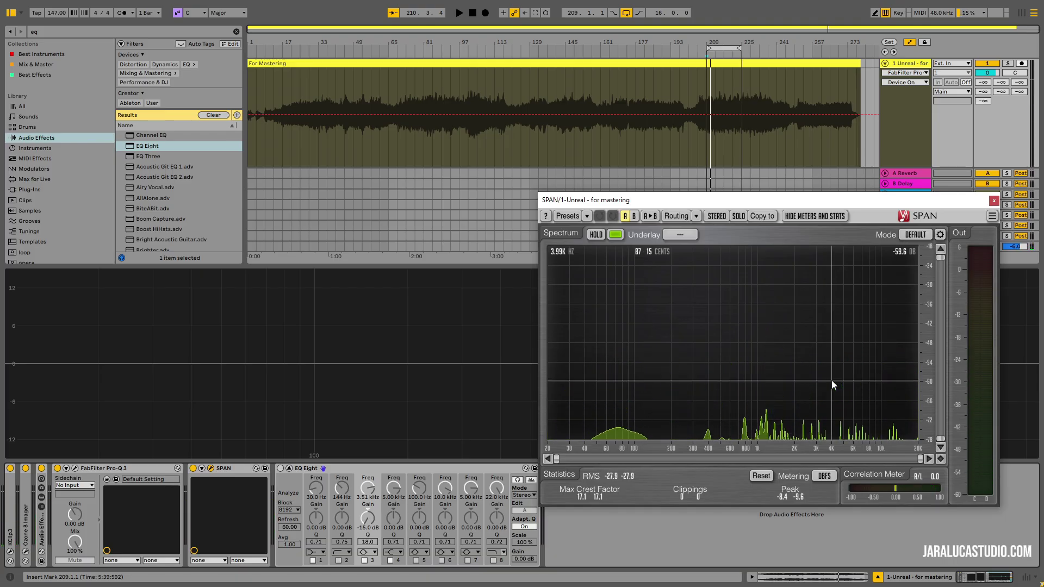
{"action": "key", "text": "space"}
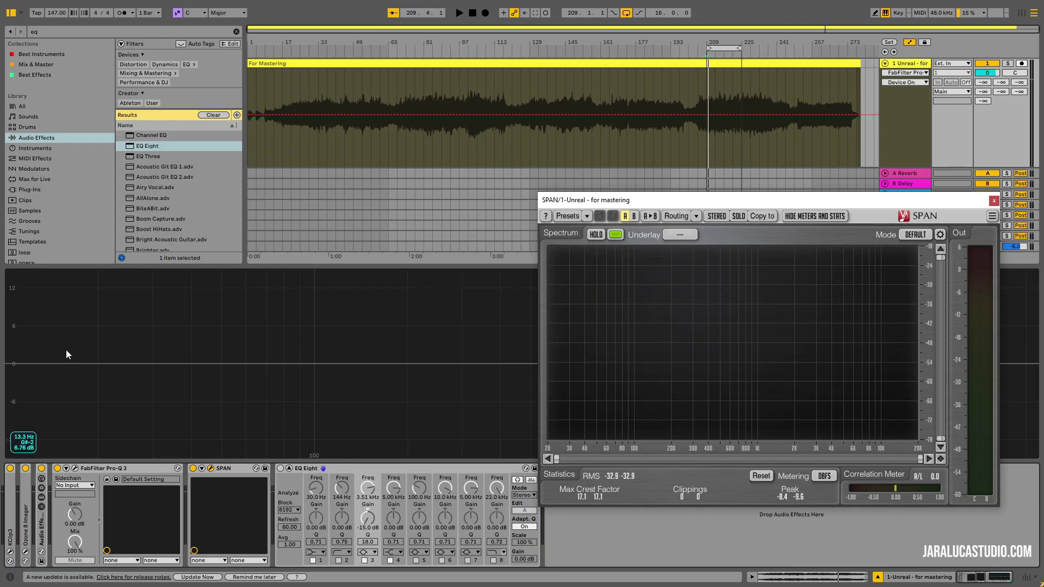
Step: Search the plug-ins for "sooth" and insert soothe2 on the mastering track between SPAN and EQ Eight
{"action": "key", "text": "ctrl+f"}
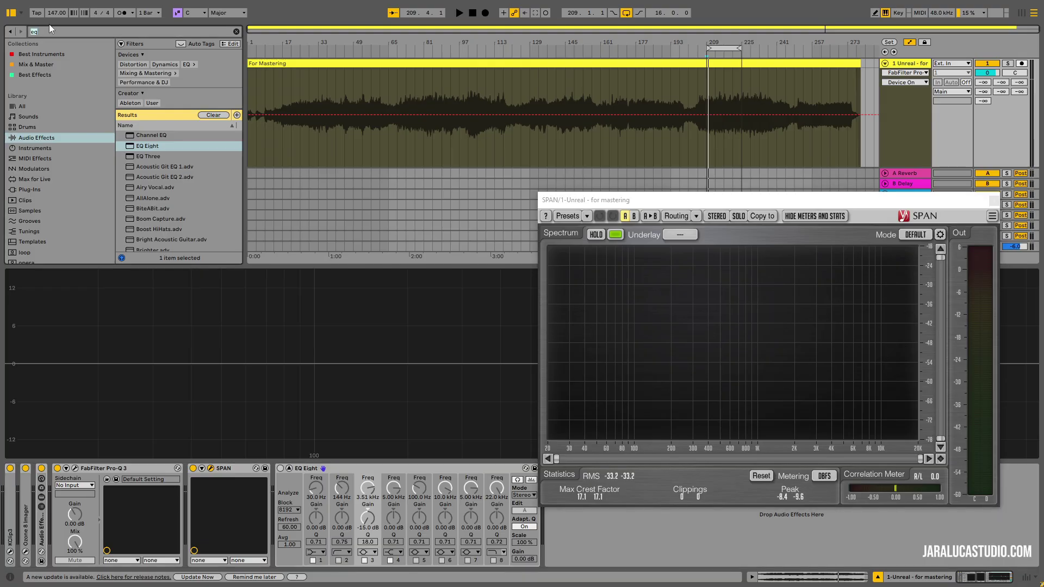
{"action": "type", "text": "sooth"}
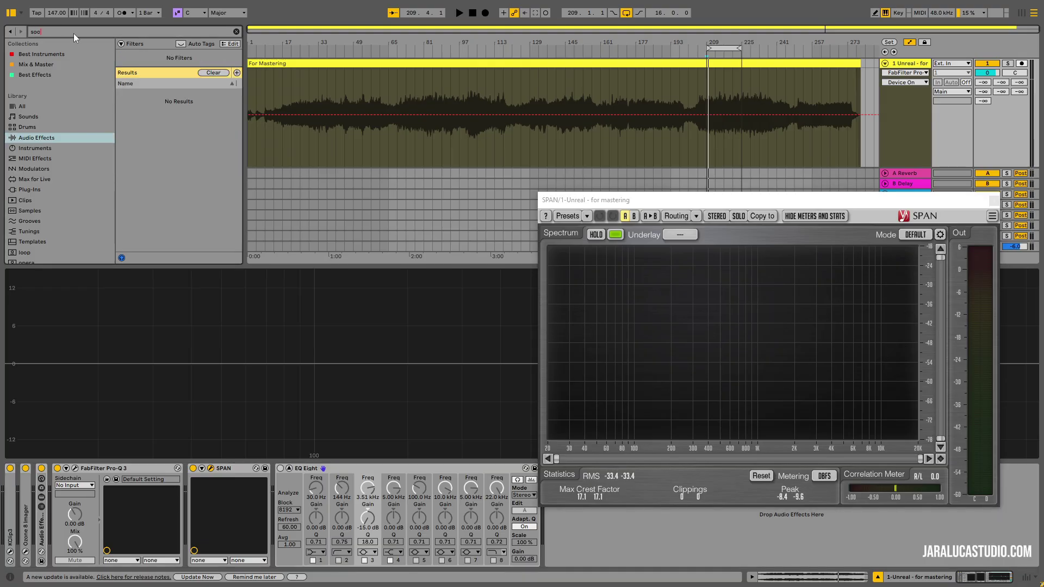
{"action": "left_click", "coordinate": [27, 187]}
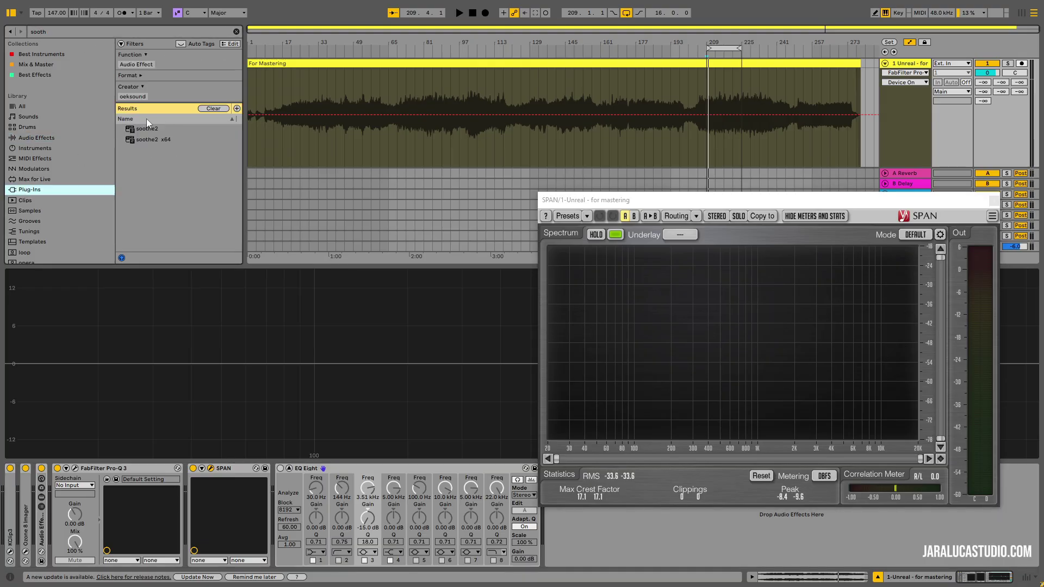
{"action": "left_click", "coordinate": [146, 130]}
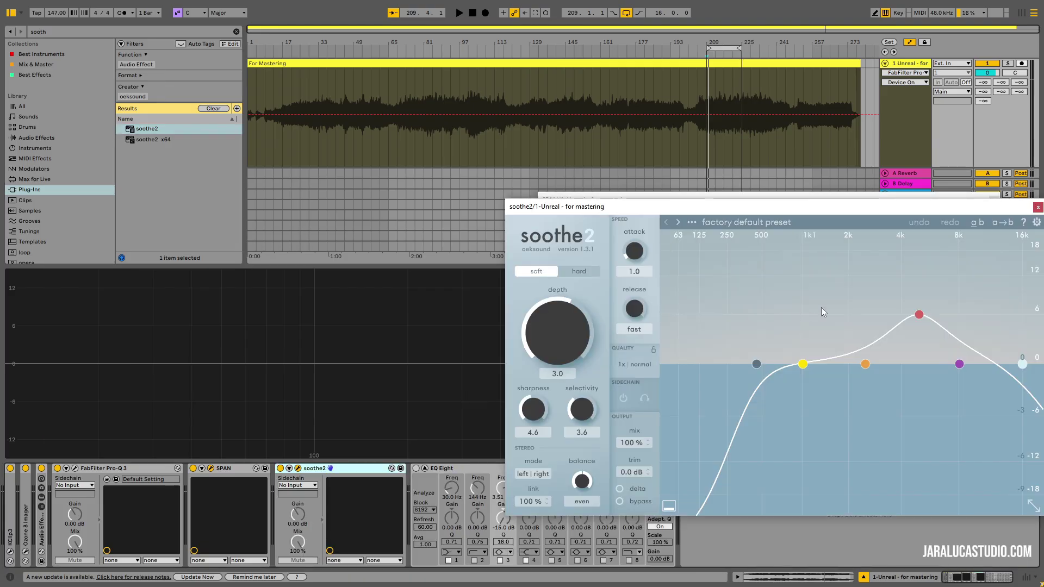
Step: During playback, set soothe2's band 3 to 3k2 Hz with 8.9 dB sensitivity and raise the depth to 13.5
{"action": "key", "text": "space"}
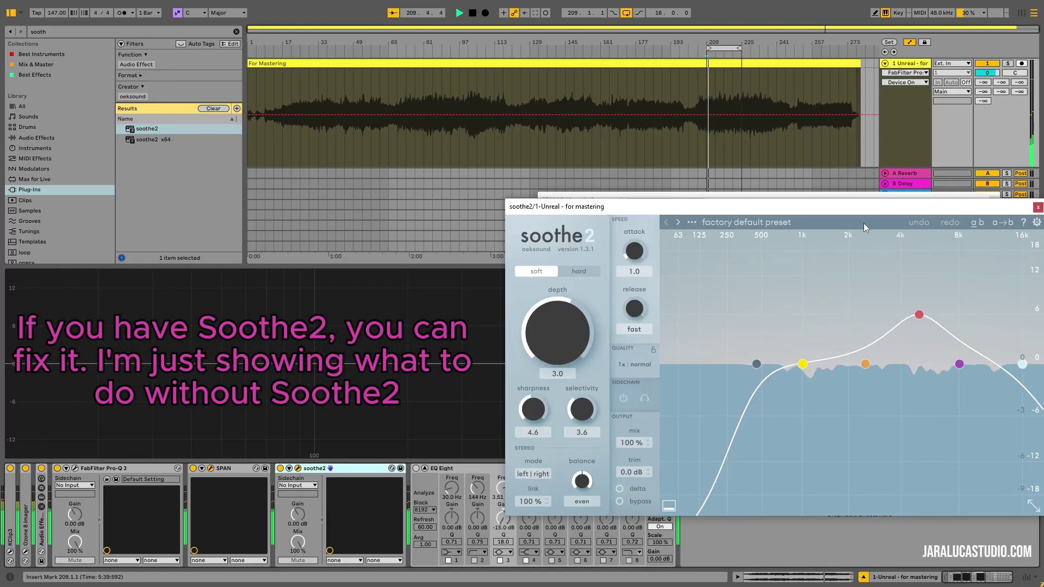
{"action": "left_click_drag", "start_coordinate": [918, 314], "coordinate": [889, 297]}
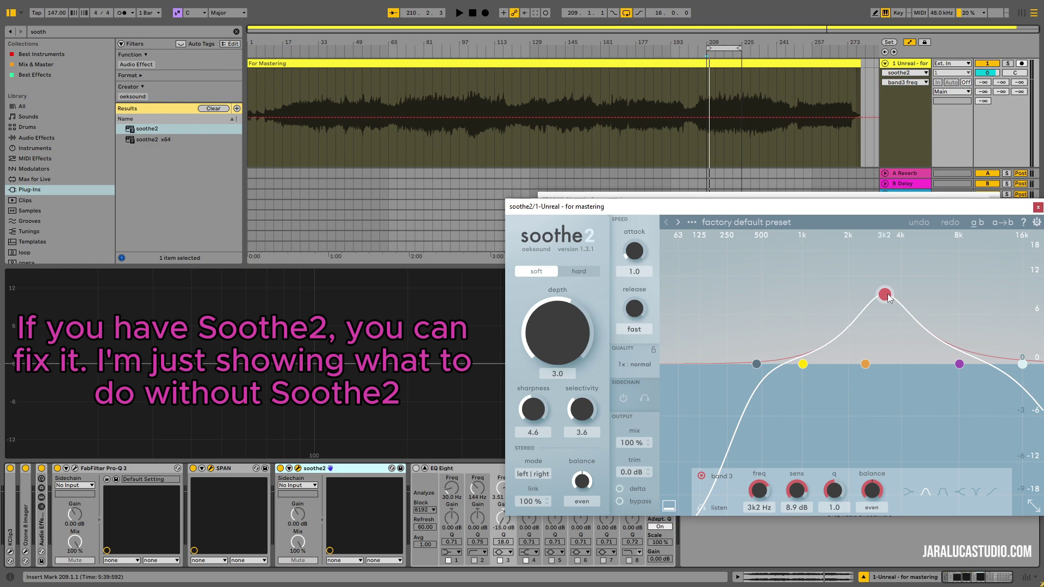
{"action": "key", "text": "space"}
{"action": "left_click_drag", "start_coordinate": [576, 339], "coordinate": [566, 307]}
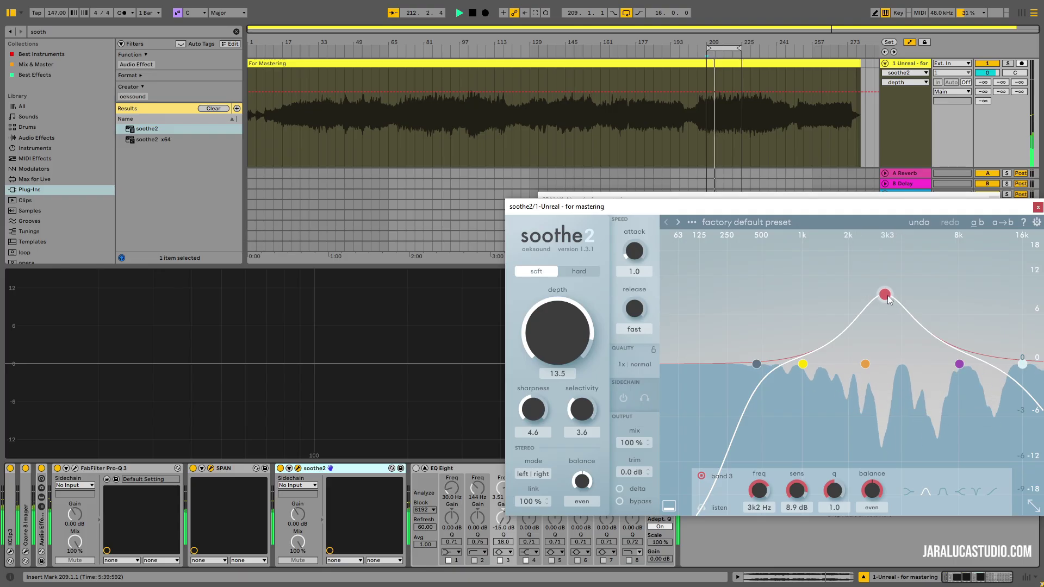
Step: Monitor soothe2's delta signal while setting band 3 to 12 dB sensitivity and a Q of 7.4, then turn delta off
{"action": "left_click", "coordinate": [620, 489]}
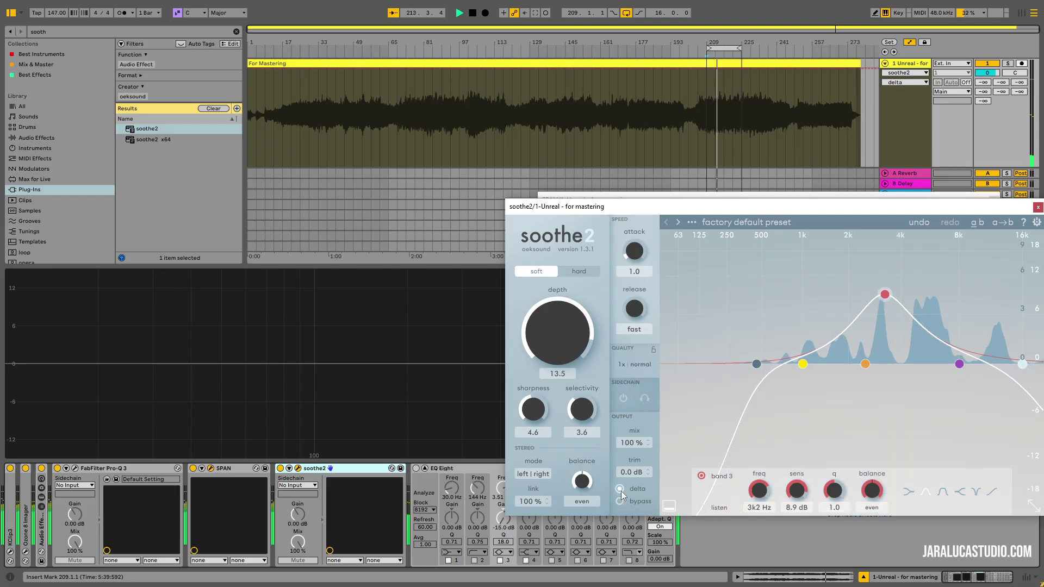
{"action": "left_click_drag", "start_coordinate": [889, 296], "coordinate": [887, 286]}
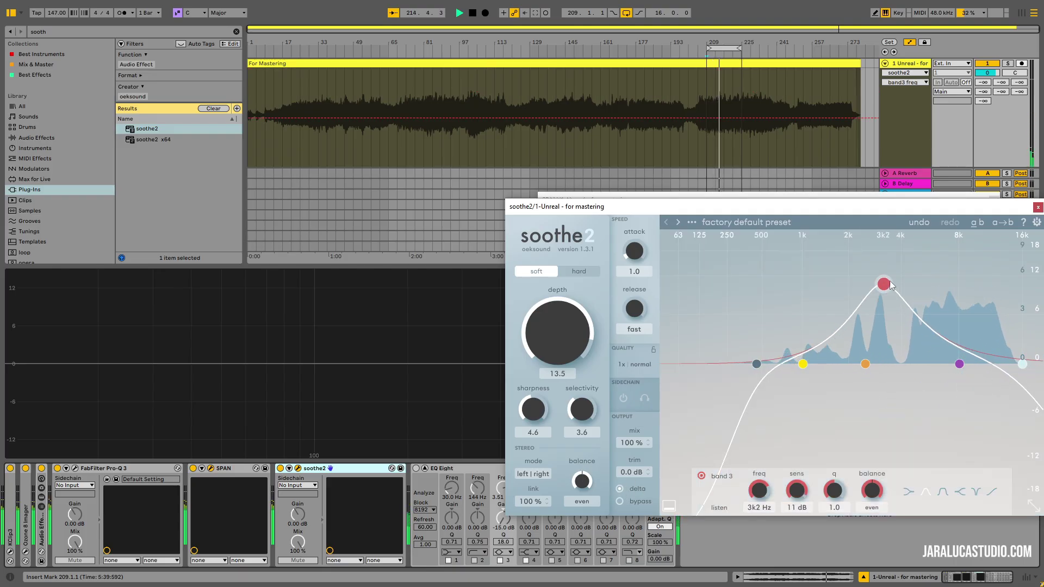
{"action": "left_click_drag", "start_coordinate": [834, 492], "coordinate": [831, 474]}
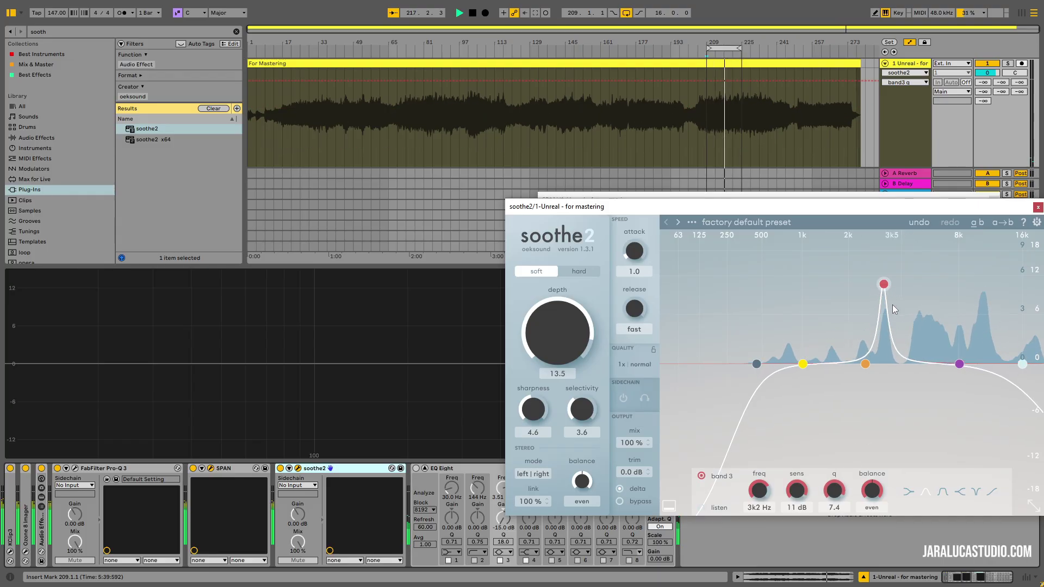
{"action": "mouse_move", "coordinate": [883, 286]}
{"action": "left_mouse_down"}
{"action": "mouse_move", "coordinate": [899, 283]}
{"action": "mouse_move", "coordinate": [882, 276]}
{"action": "mouse_move", "coordinate": [934, 276]}
{"action": "mouse_move", "coordinate": [884, 284]}
{"action": "left_mouse_up"}
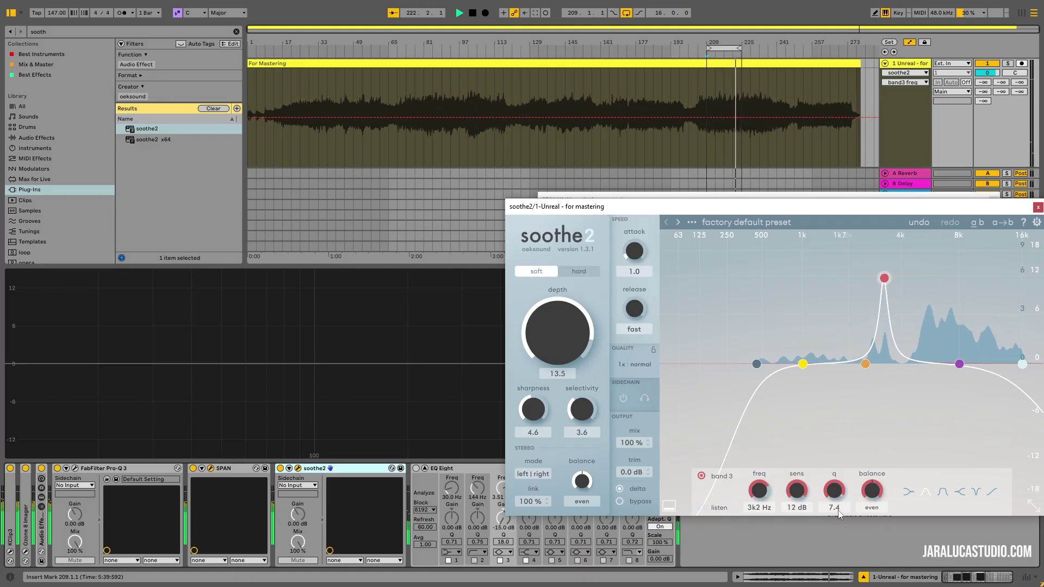
{"action": "left_click", "coordinate": [619, 488]}
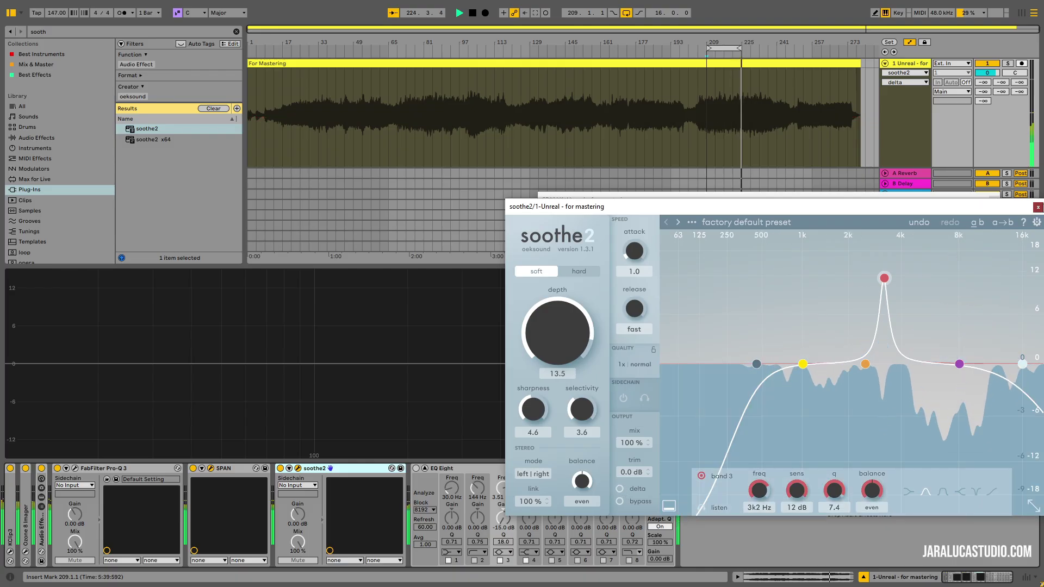
Step: Close the soothe2 window, deactivate the soothe2 device and close the SPAN window
{"action": "left_click", "coordinate": [1037, 207]}
{"action": "key", "text": "0"}
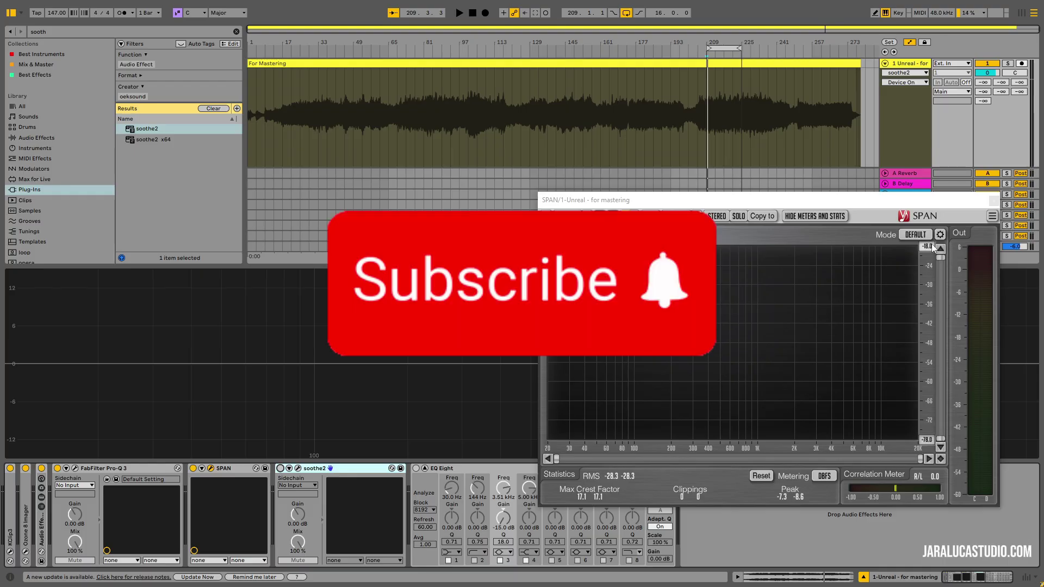
{"action": "left_click", "coordinate": [994, 200]}
{"action": "left_click", "coordinate": [1040, 584]}
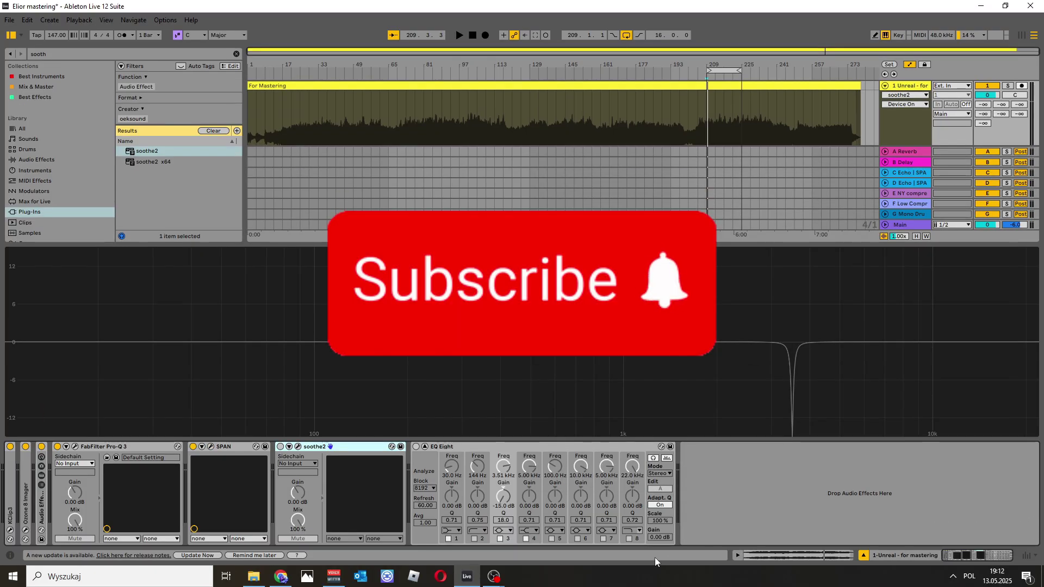
{"action": "mouse_move", "coordinate": [496, 577]}
{"action": "mouse_move", "coordinate": [549, 520]}
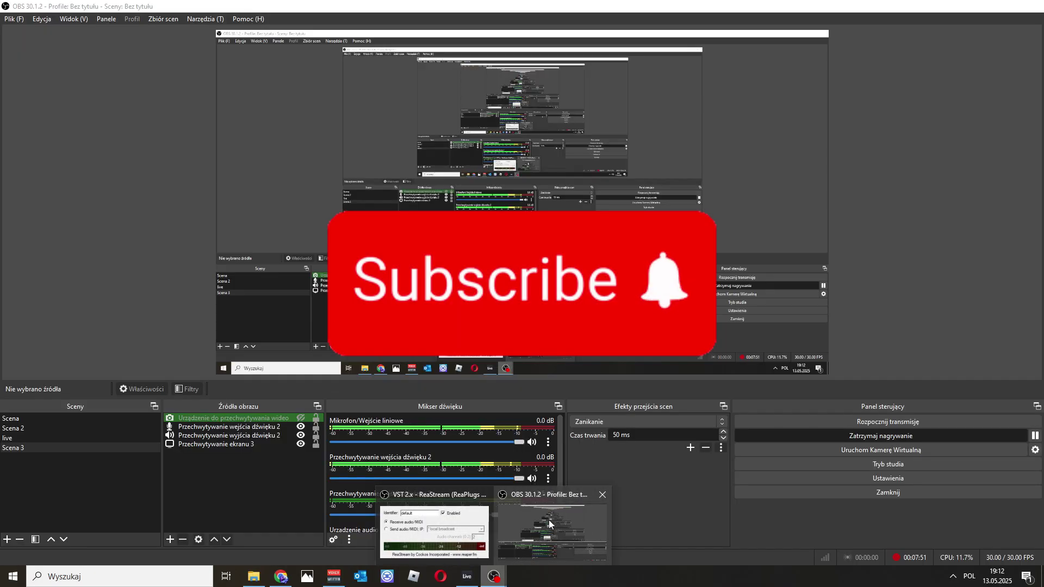